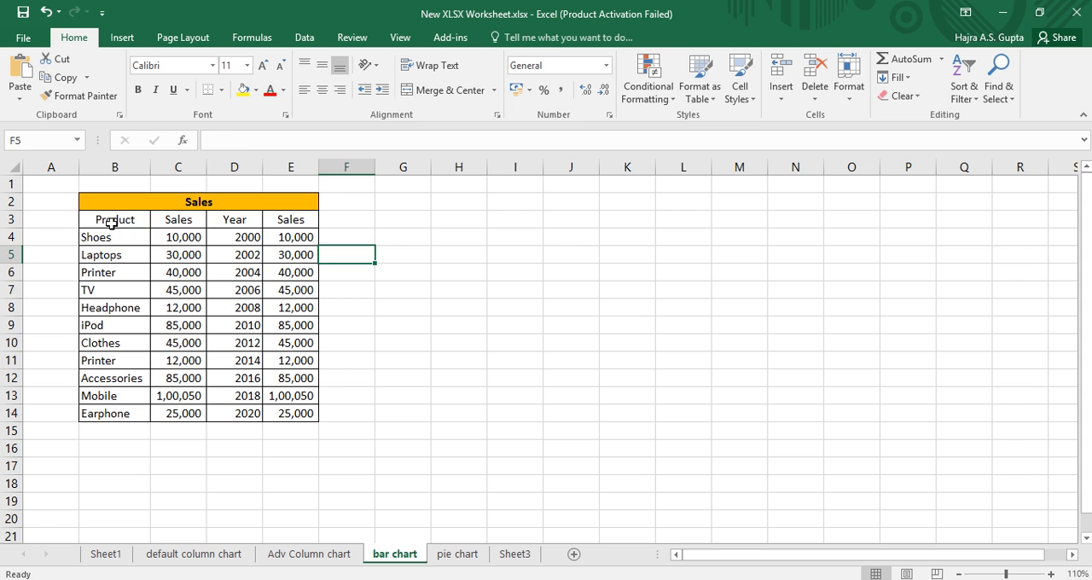
# Insert a default column chart from the Product and Sales data in B3:C14 and place it next to column C.
pyautogui.moveTo(111, 223); pyautogui.dragTo(188, 410)
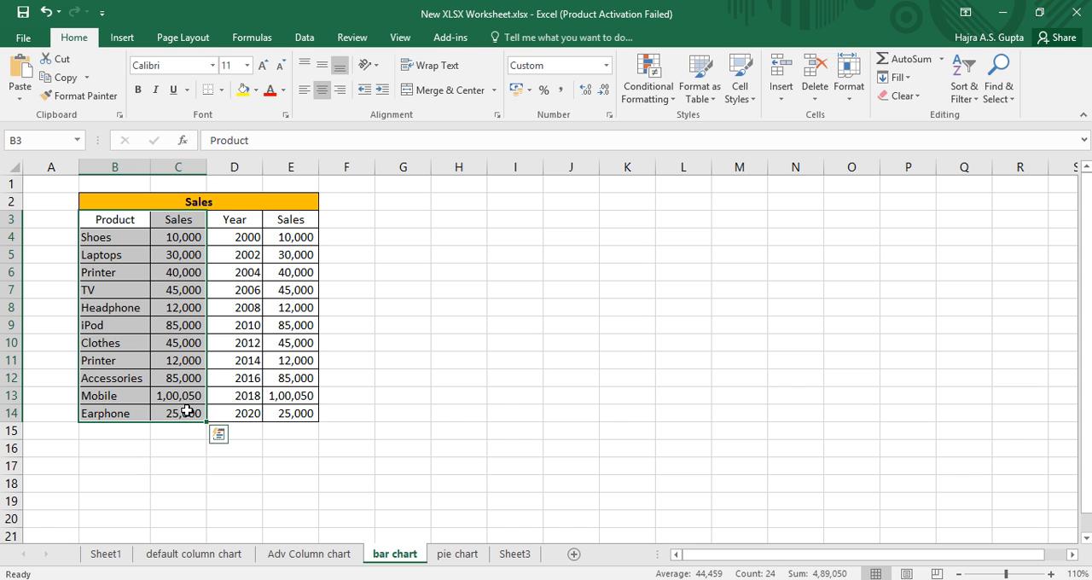
pyautogui.hotkey('alt', 'F1')
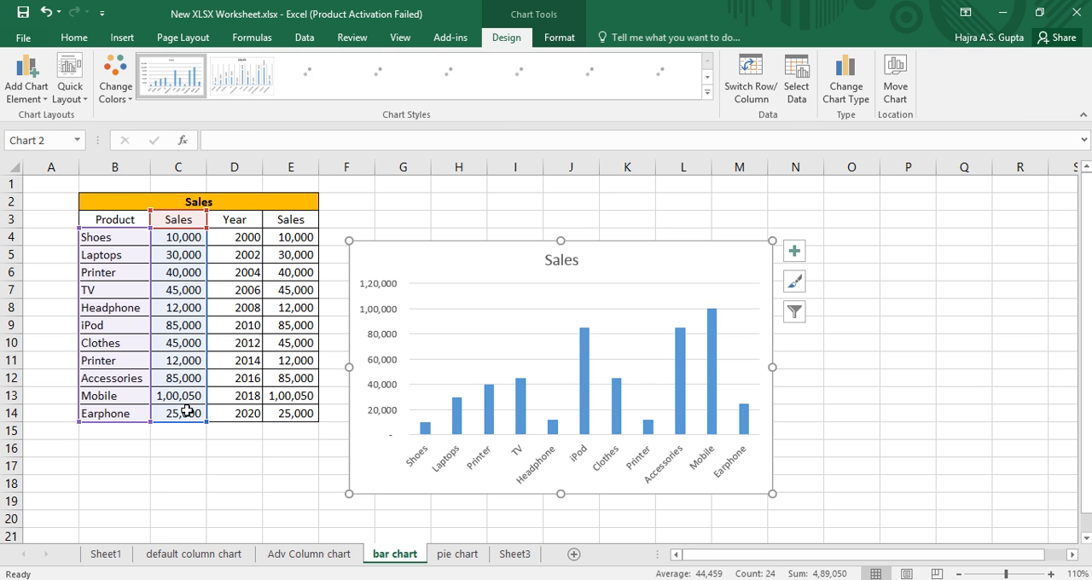
pyautogui.moveTo(645, 250)
pyautogui.mouseDown()
pyautogui.moveTo(404, 214)
pyautogui.moveTo(481, 220)
pyautogui.moveTo(505, 205)
pyautogui.mouseUp()
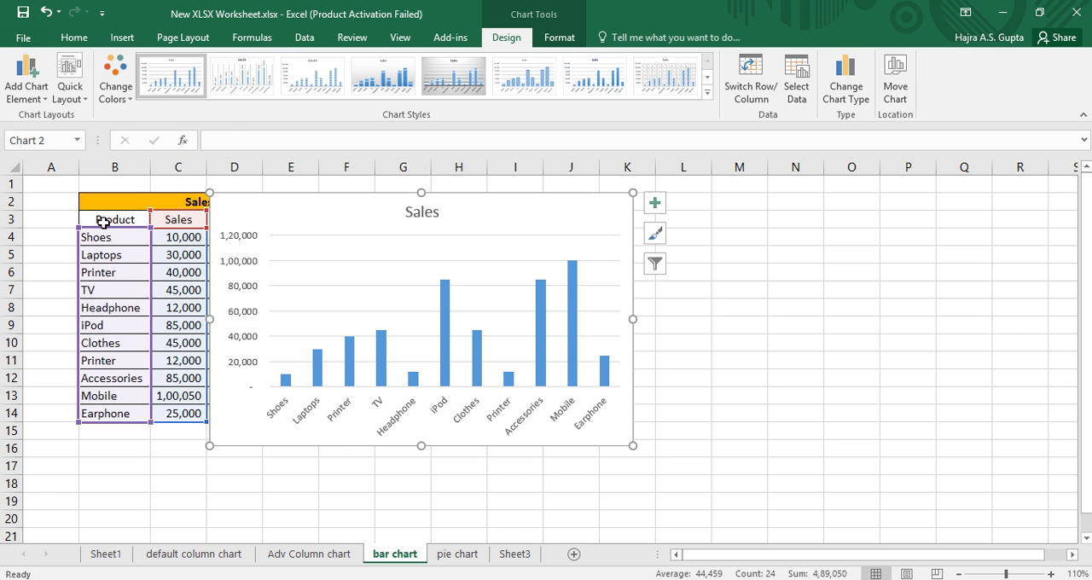
# Insert a 2-D Clustered Bar chart from the Product and Sales data in B3:C14 and place it beside the column chart.
pyautogui.moveTo(98, 220); pyautogui.dragTo(172, 413)
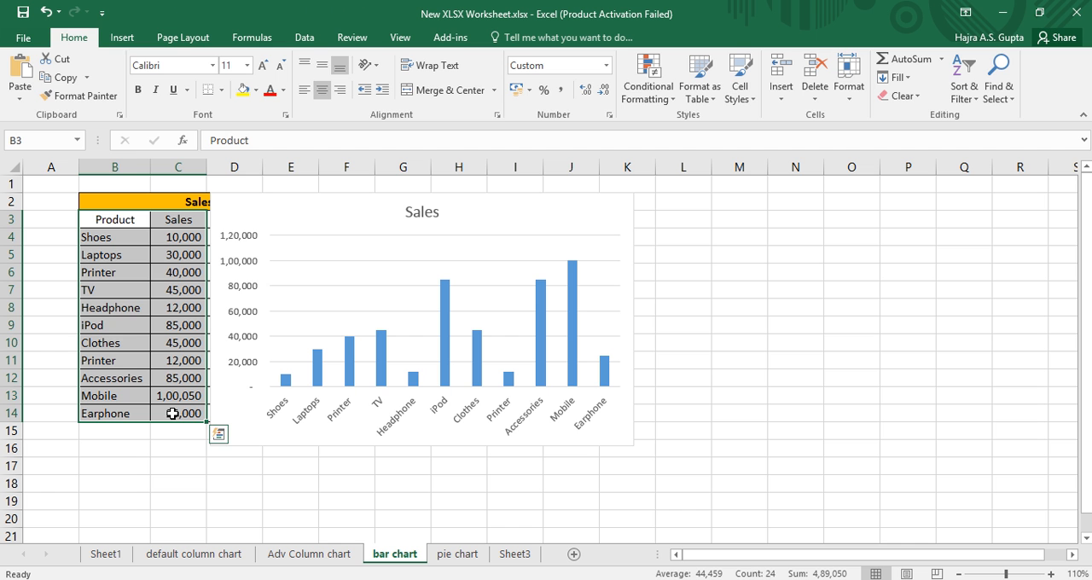
pyautogui.click(123, 38)
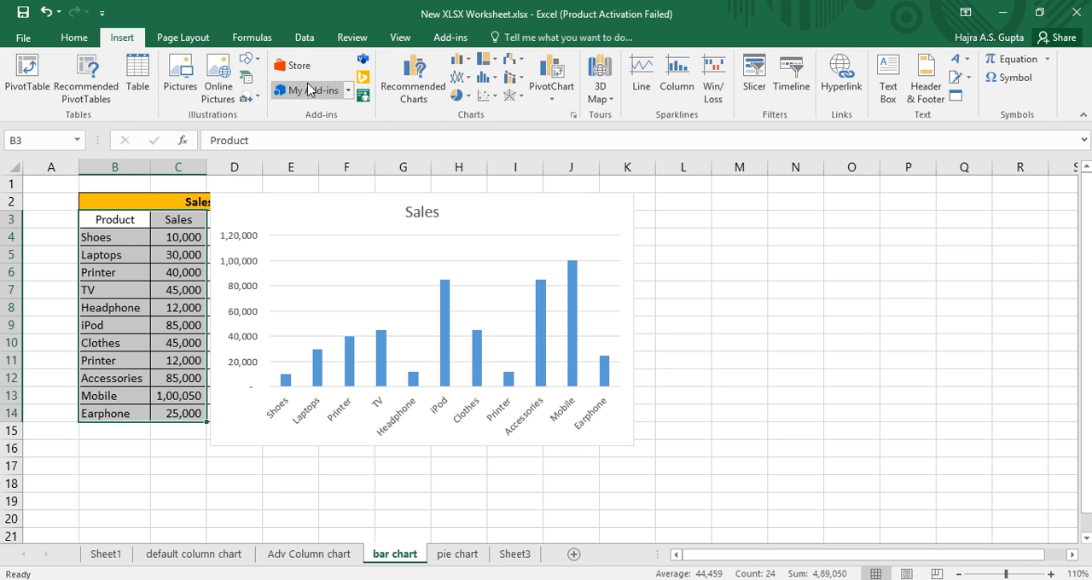
pyautogui.click(469, 62)
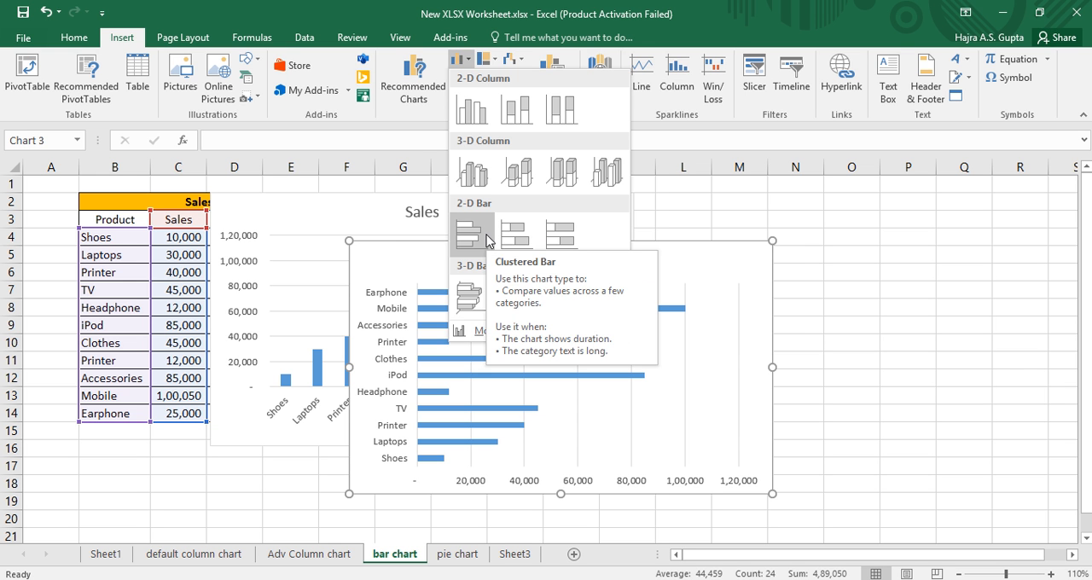
pyautogui.click(486, 234)
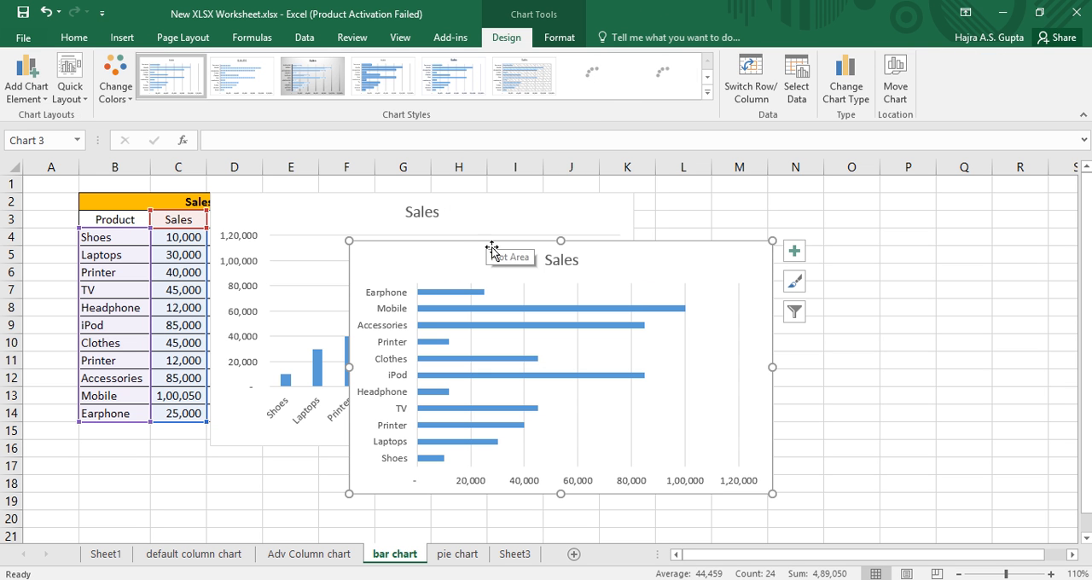
pyautogui.moveTo(456, 251); pyautogui.dragTo(743, 204)
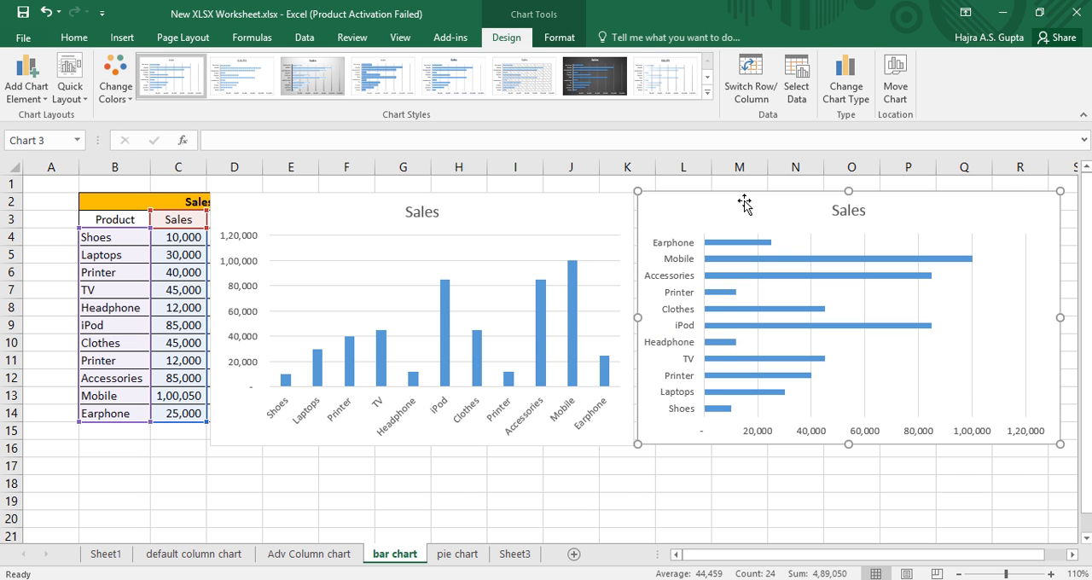
# Compare how the column chart and the bar chart display the product sales, using Mobile as the example.
pyautogui.click(614, 203)
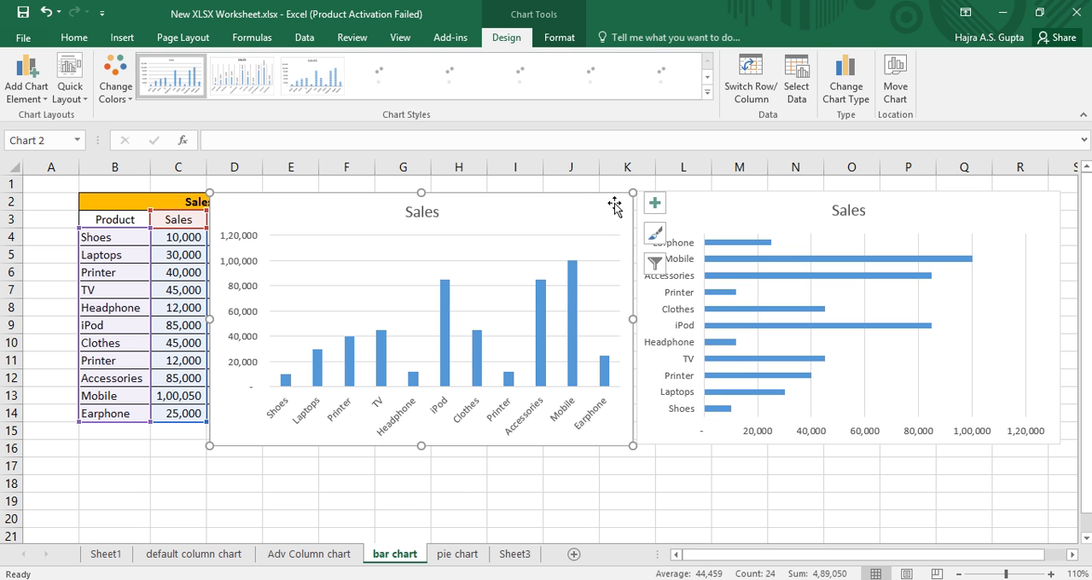
pyautogui.click(704, 205)
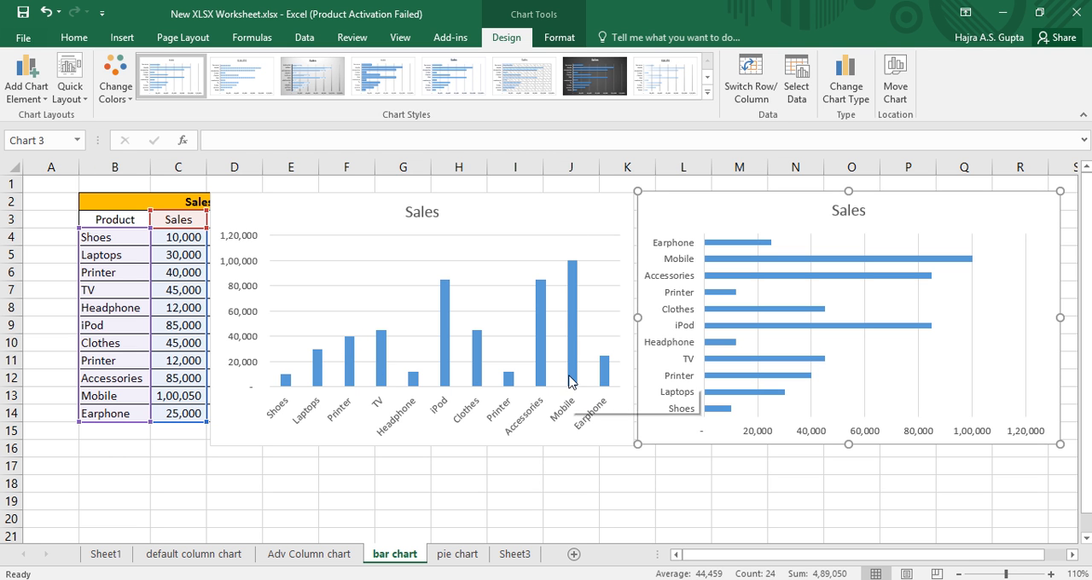
pyautogui.moveTo(570, 381)
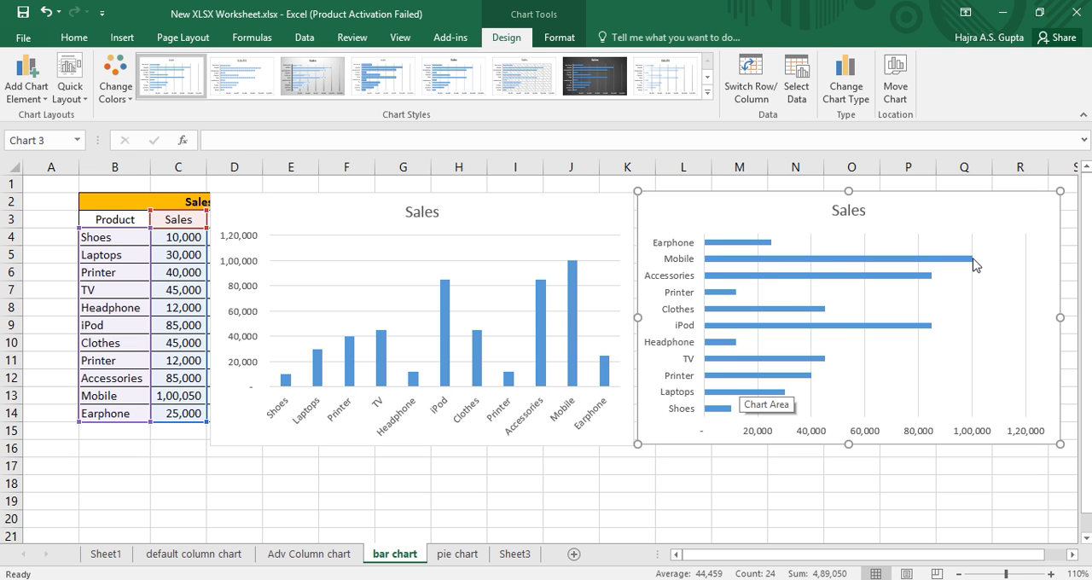
pyautogui.moveTo(973, 265)
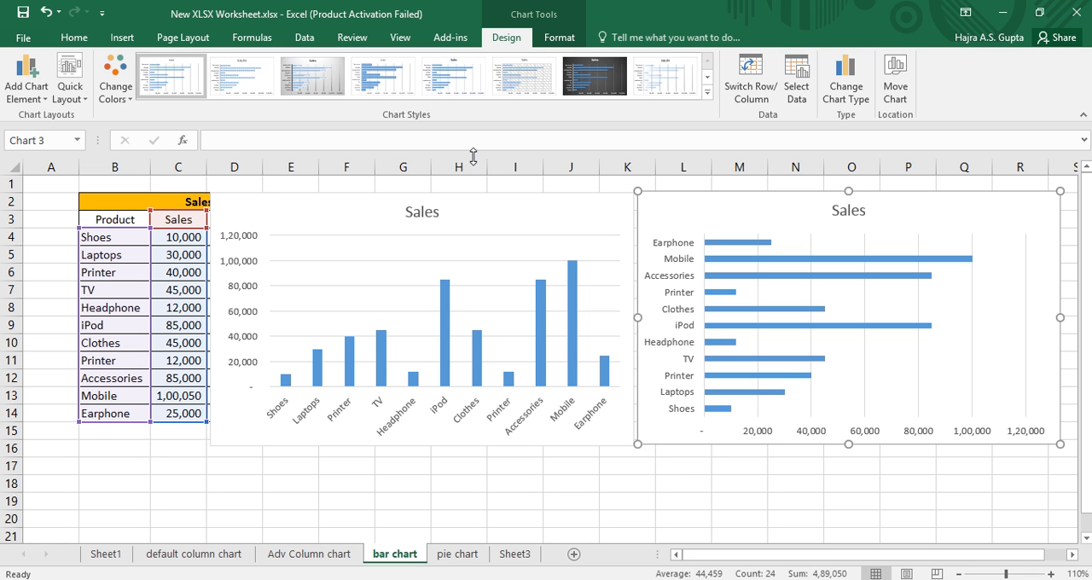
# Delete the product column chart and the product bar chart from the sheet.
pyautogui.click(483, 205)
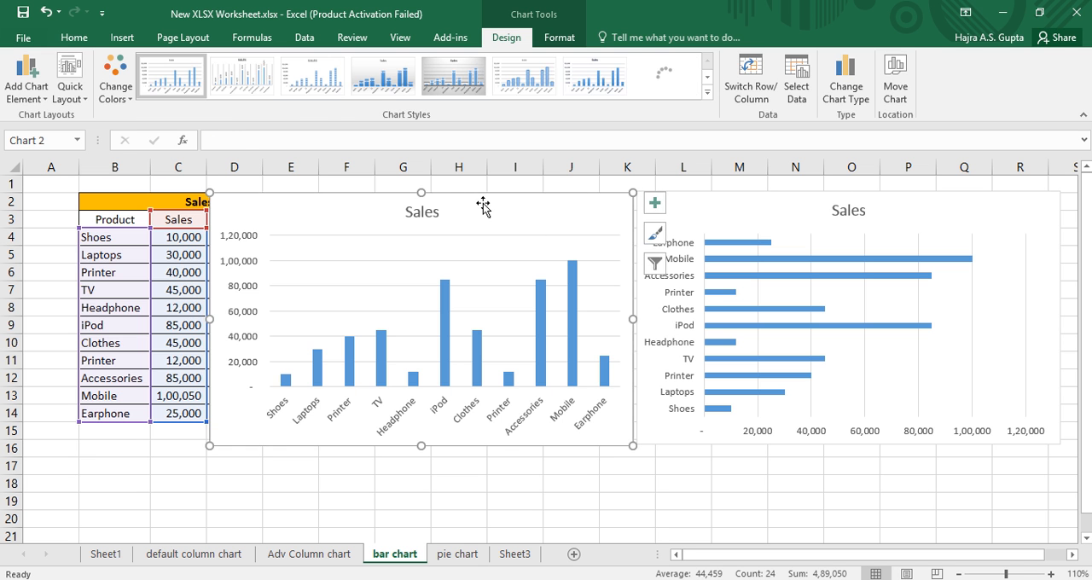
pyautogui.press('Delete')
pyautogui.click(670, 206)
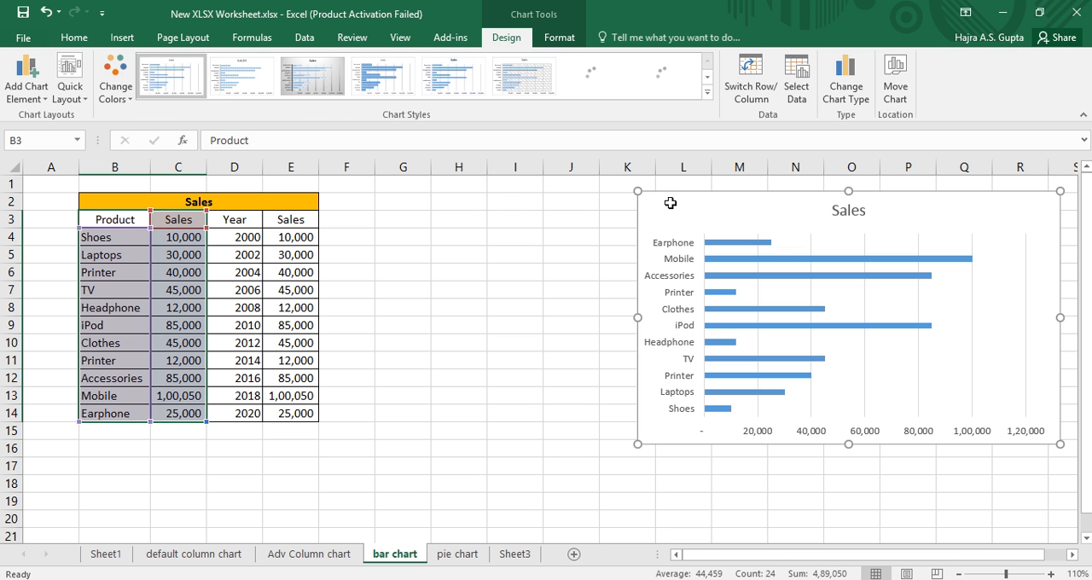
pyautogui.press('Delete')
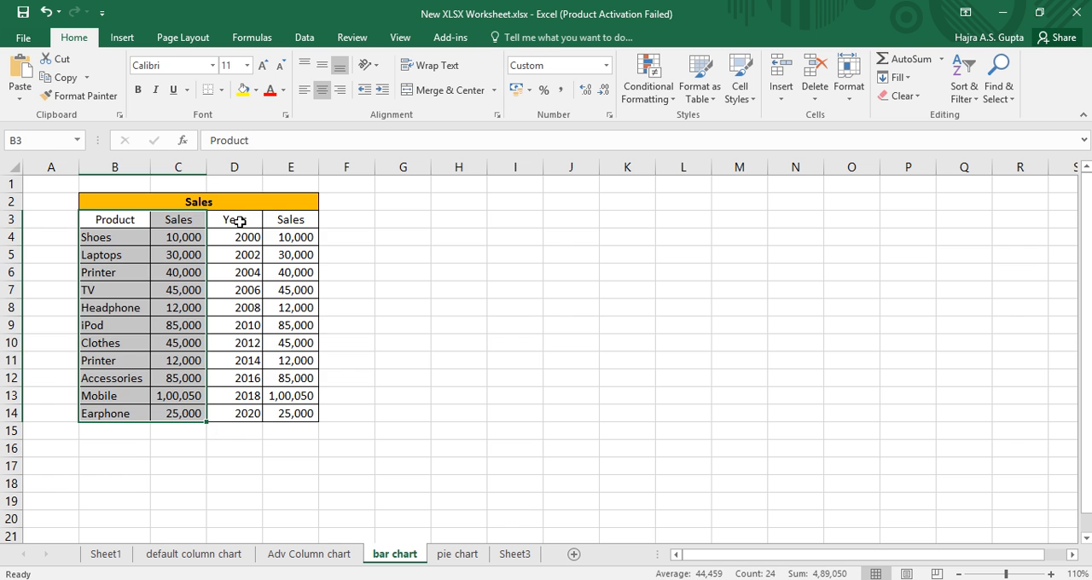
# Insert a default column chart from the Year and Sales data in D3:E14 and move it up toward the table.
pyautogui.moveTo(242, 220); pyautogui.dragTo(309, 415)
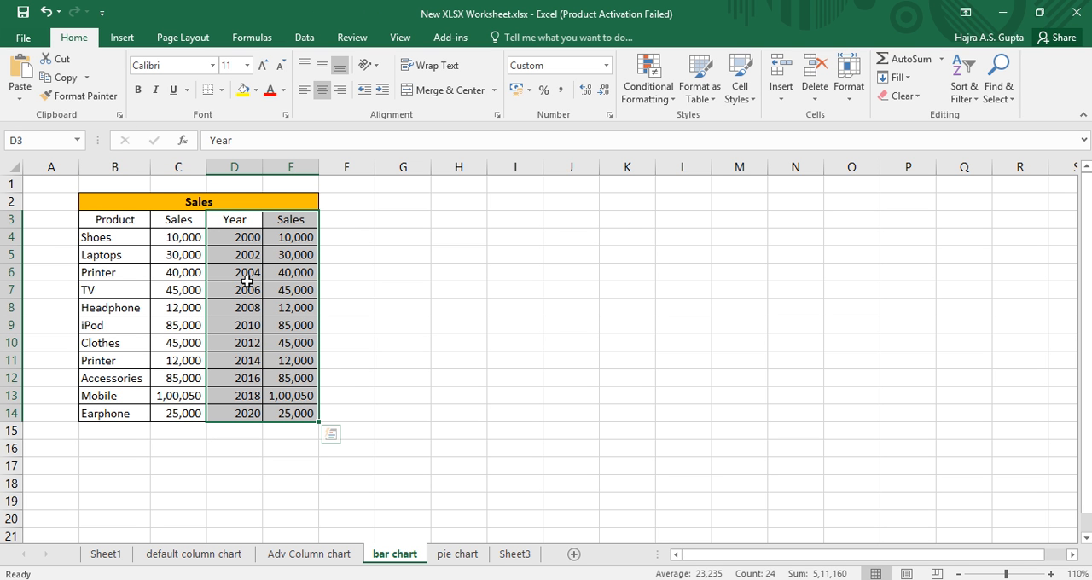
pyautogui.hotkey('alt', 'F1')
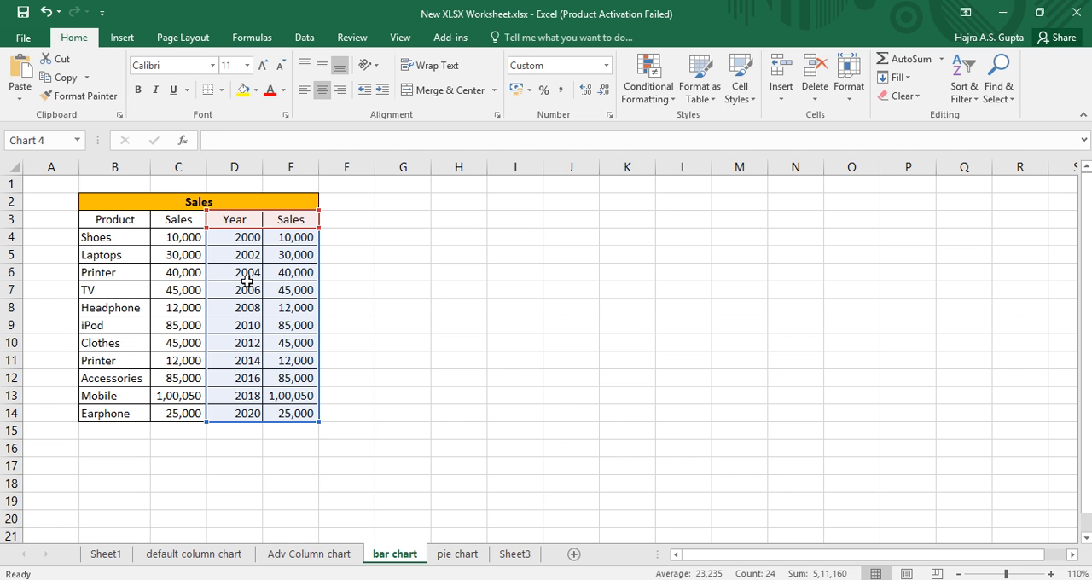
pyautogui.moveTo(501, 250)
pyautogui.mouseDown()
pyautogui.moveTo(363, 221)
pyautogui.moveTo(365, 210)
pyautogui.mouseUp()
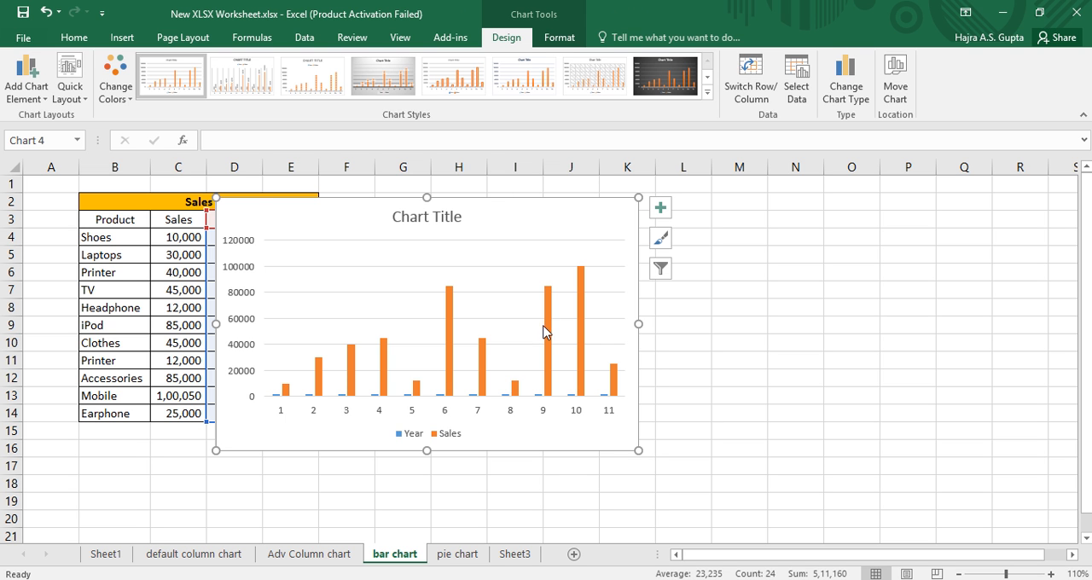
pyautogui.click(807, 104)
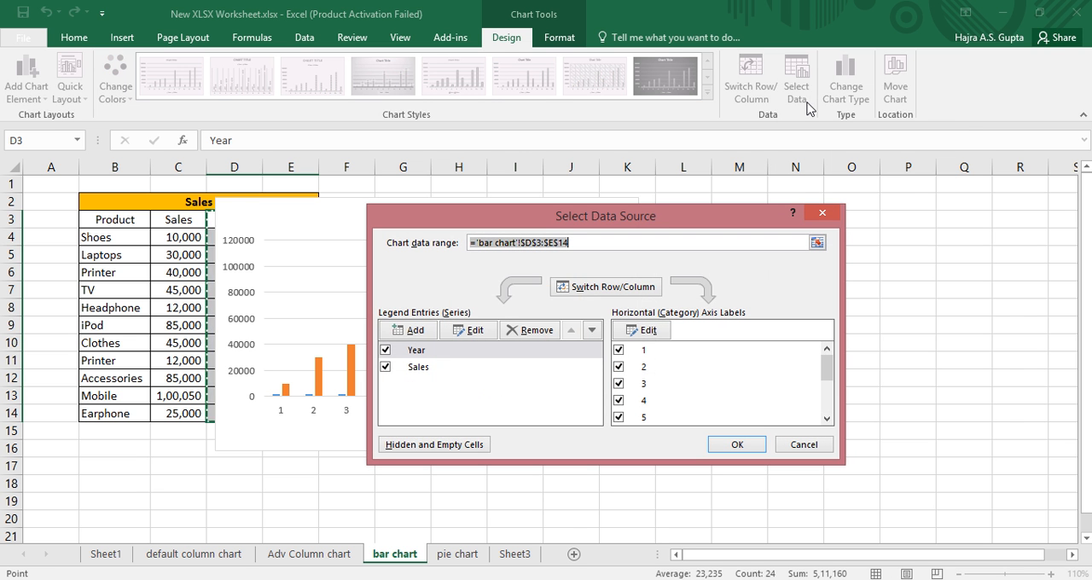
pyautogui.moveTo(651, 218); pyautogui.dragTo(737, 208)
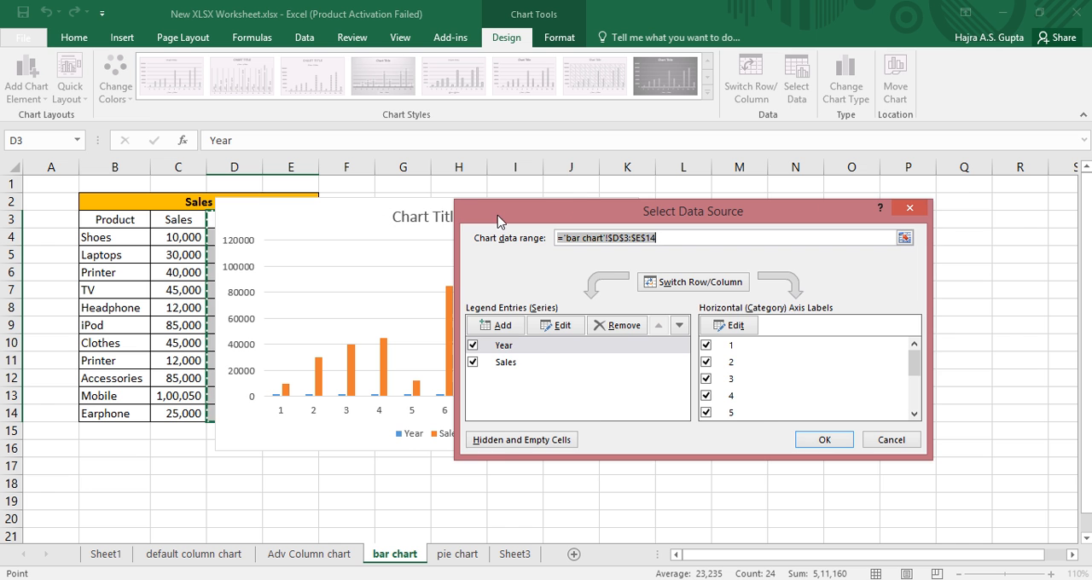
pyautogui.moveTo(506, 220); pyautogui.dragTo(555, 221)
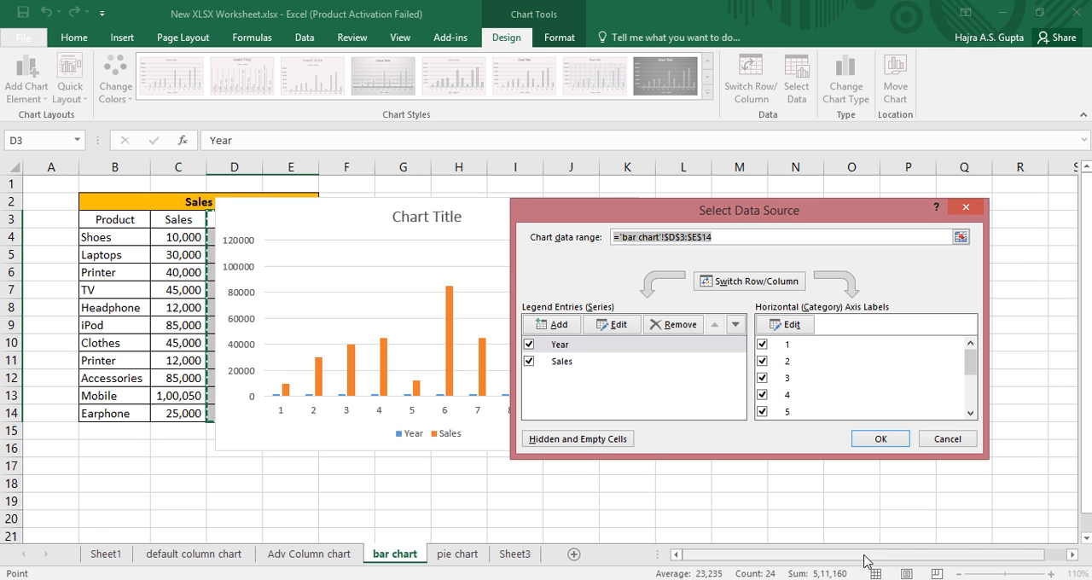
pyautogui.moveTo(864, 555); pyautogui.dragTo(944, 557)
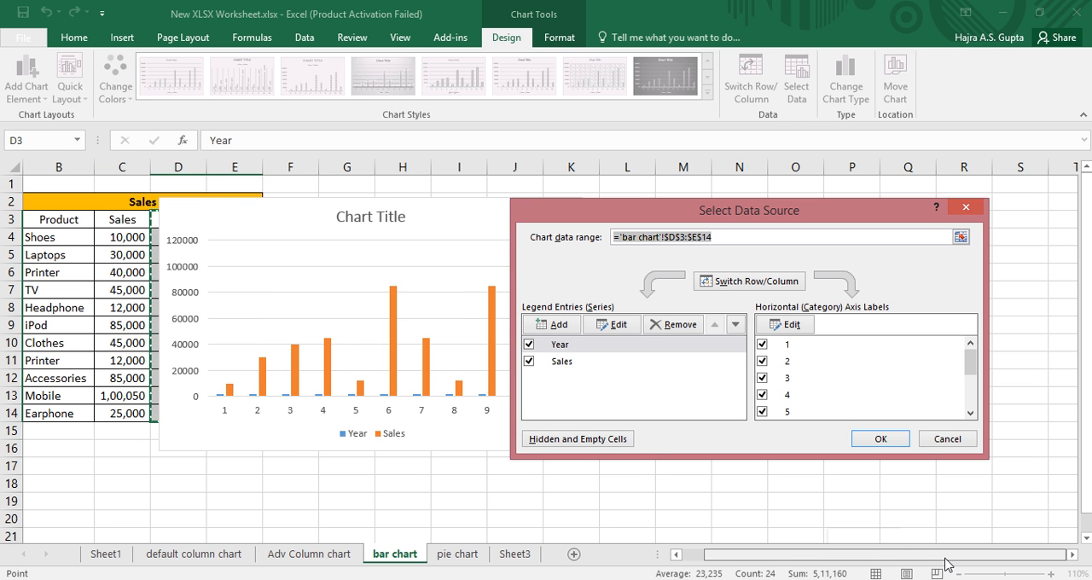
pyautogui.click(1072, 555)
pyautogui.click(1072, 555)
pyautogui.click(1072, 554)
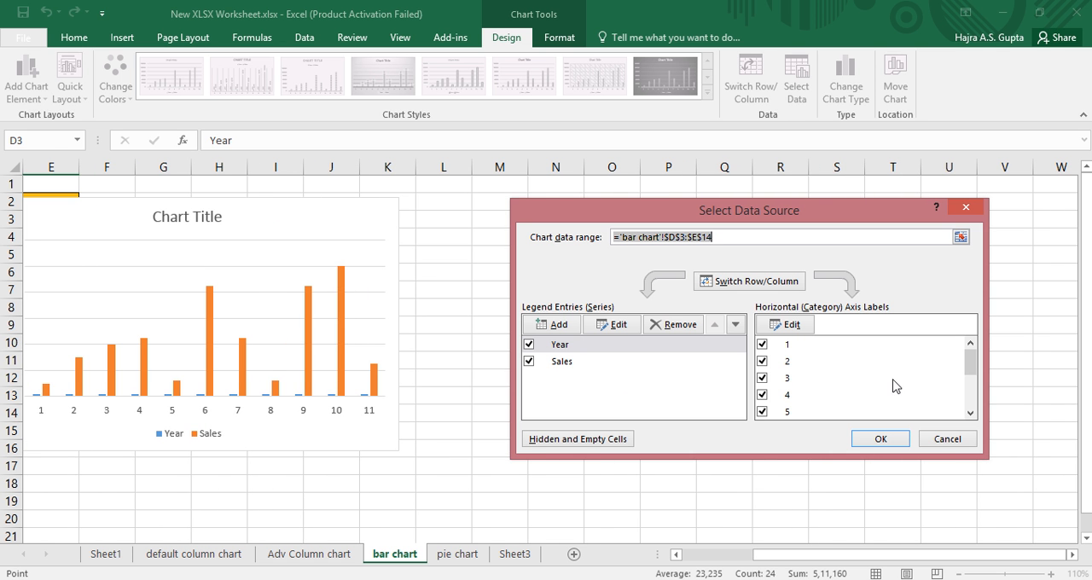
pyautogui.click(951, 439)
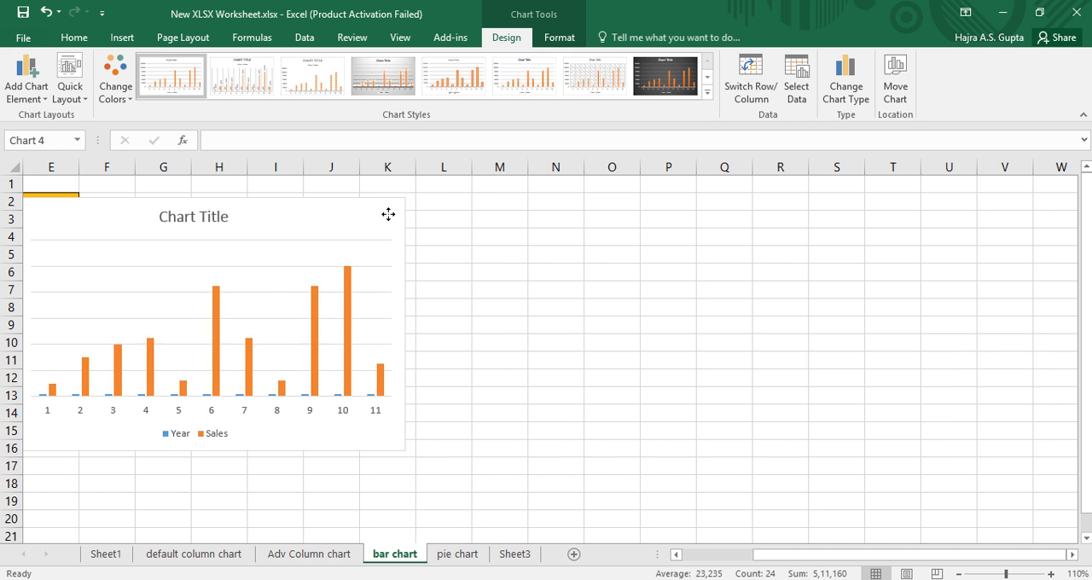
# Move the chart clear of the Year and Sales columns and set its horizontal axis labels to the years in D4:D14.
pyautogui.moveTo(388, 214); pyautogui.dragTo(551, 203)
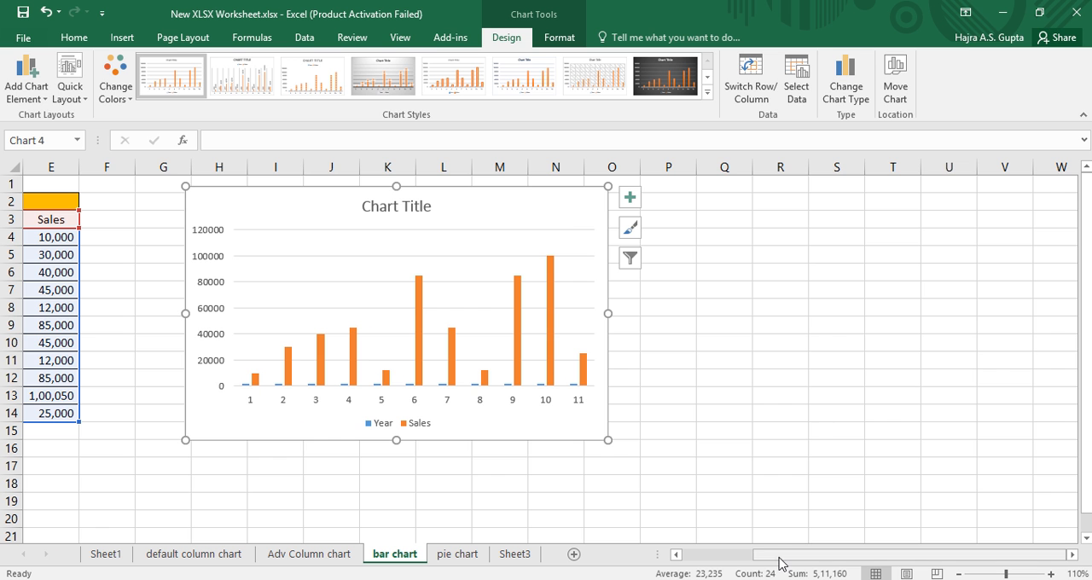
pyautogui.moveTo(780, 563); pyautogui.dragTo(744, 558)
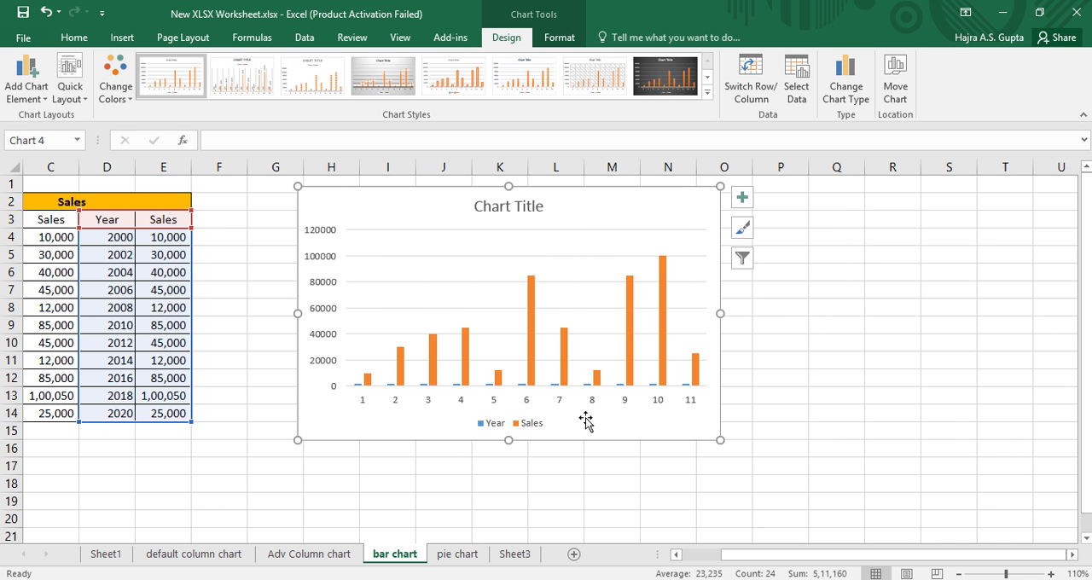
pyautogui.click(792, 92)
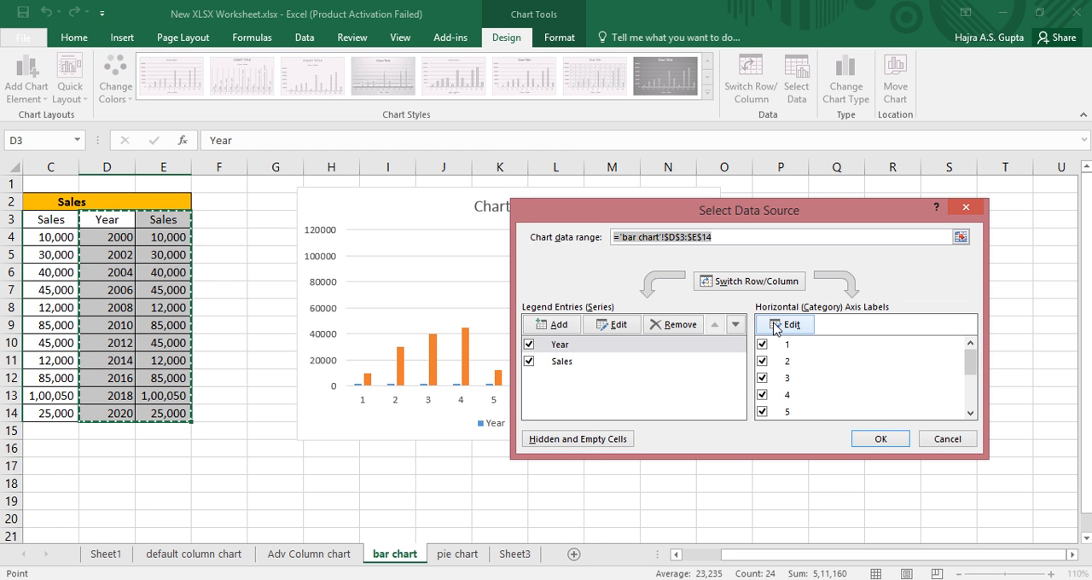
pyautogui.click(789, 325)
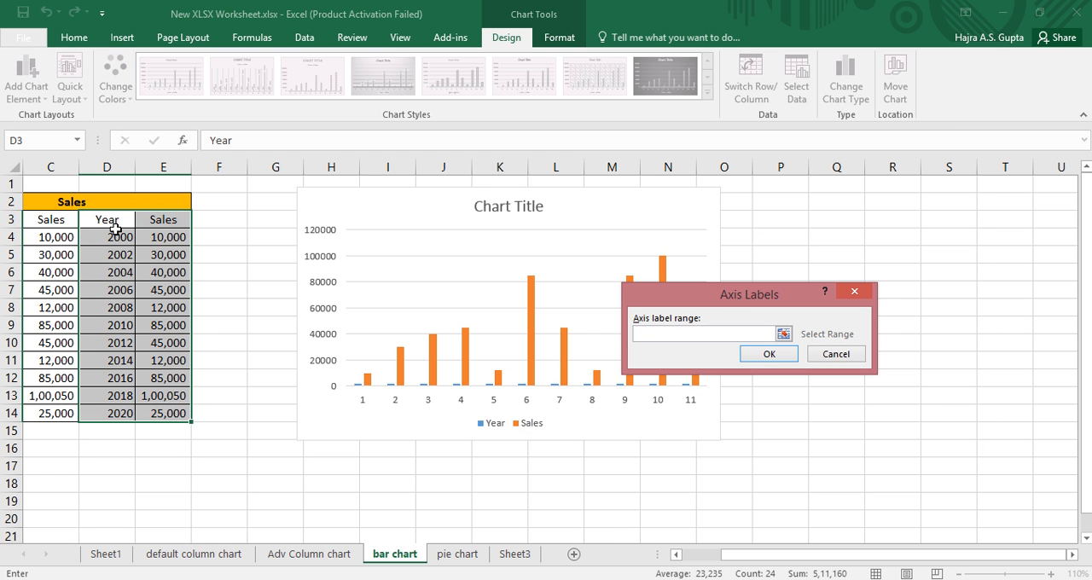
pyautogui.moveTo(114, 235); pyautogui.dragTo(112, 412)
pyautogui.click(748, 363)
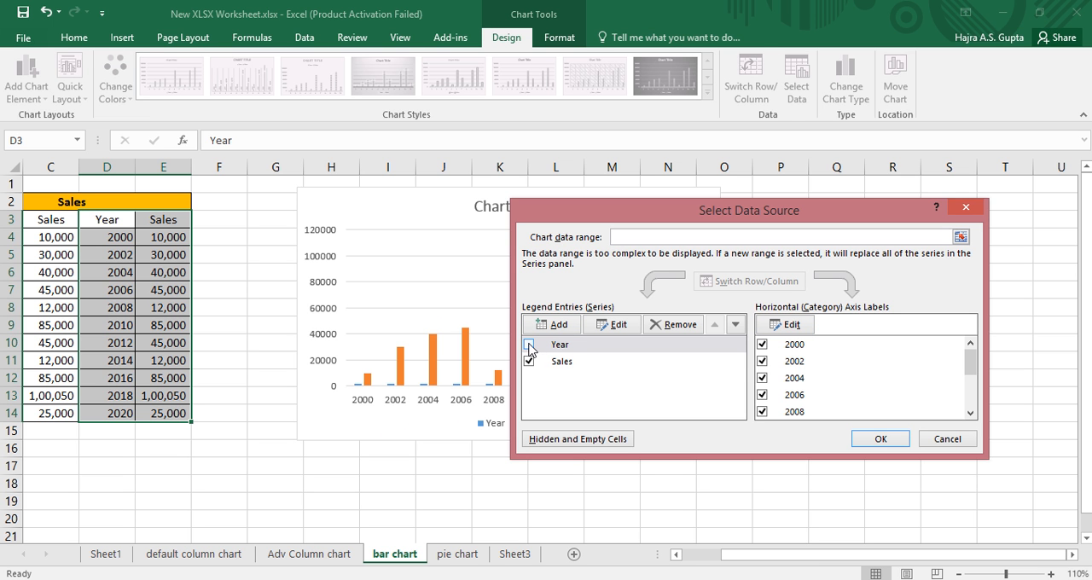
# Remove the Year series from the chart, keep the Sales series enabled, and place the chart beside the data table.
pyautogui.click(528, 362)
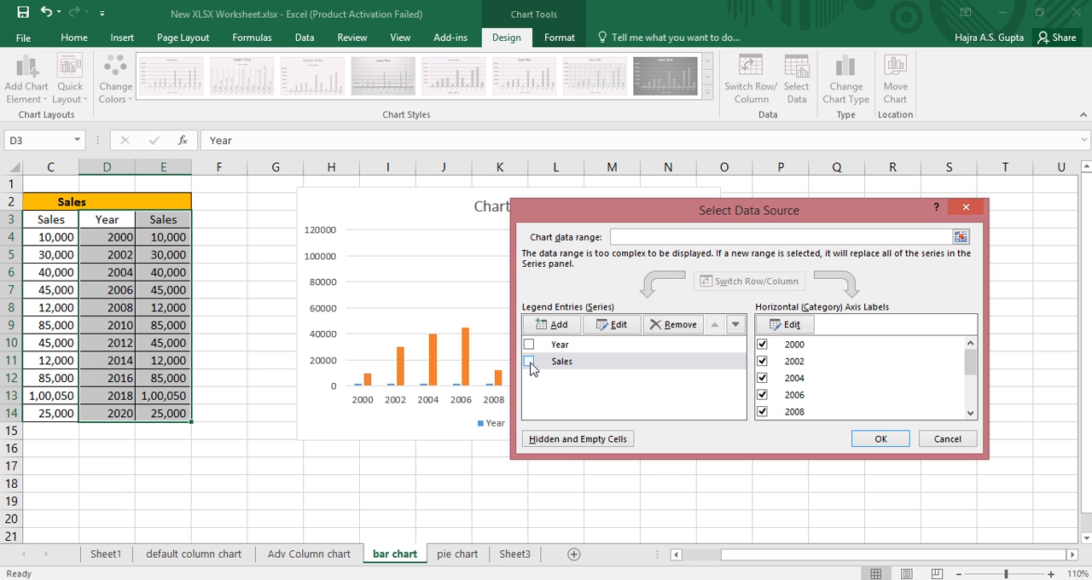
pyautogui.click(529, 345)
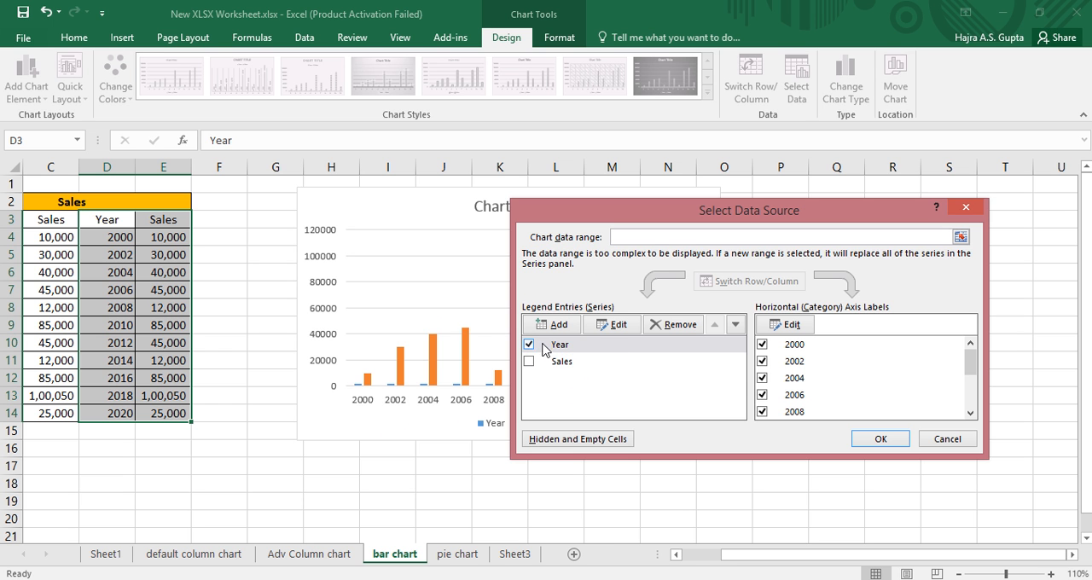
pyautogui.click(661, 325)
pyautogui.click(529, 345)
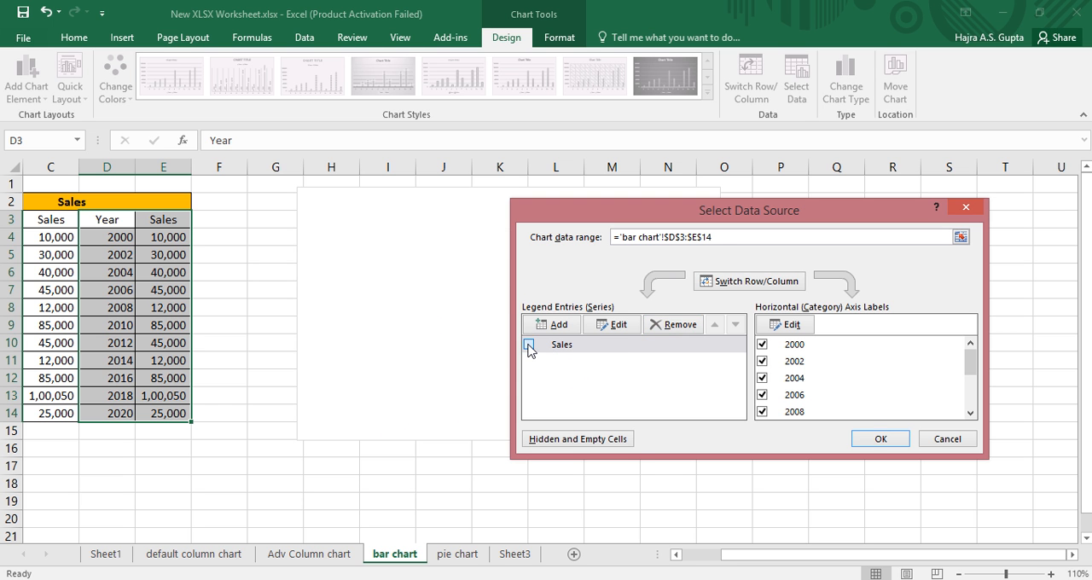
pyautogui.click(871, 439)
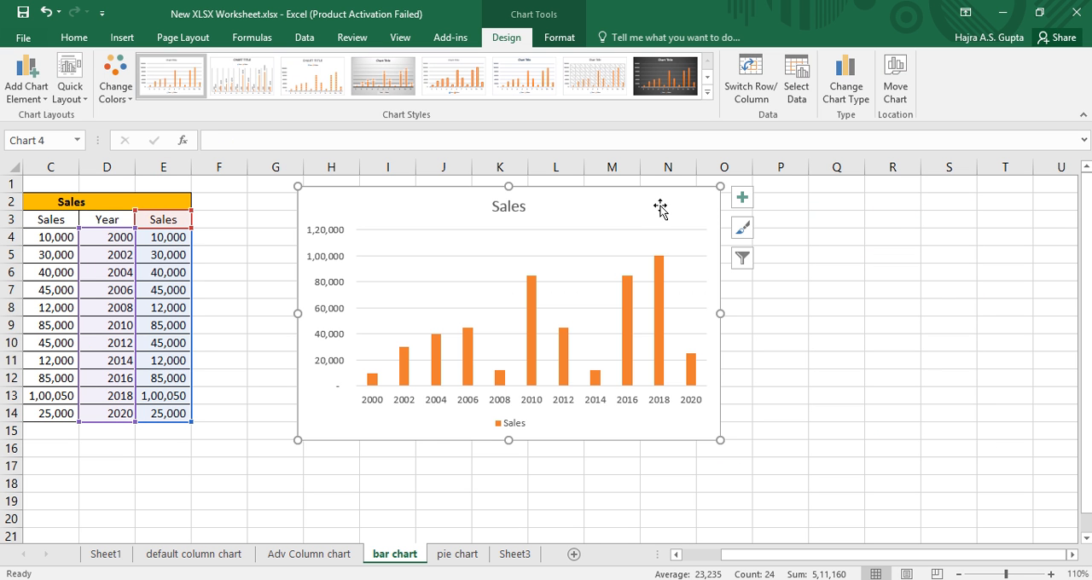
pyautogui.moveTo(662, 207); pyautogui.dragTo(592, 214)
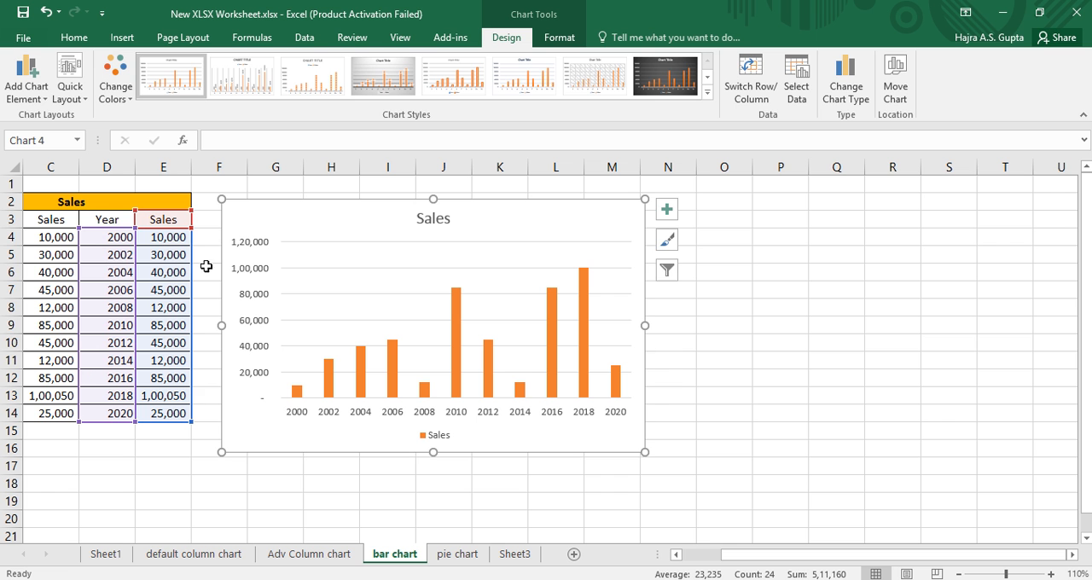
# Insert a 2-D clustered bar chart from the Year and Sales data in D3:E14 and place it beside the column chart.
pyautogui.moveTo(125, 219); pyautogui.dragTo(185, 415)
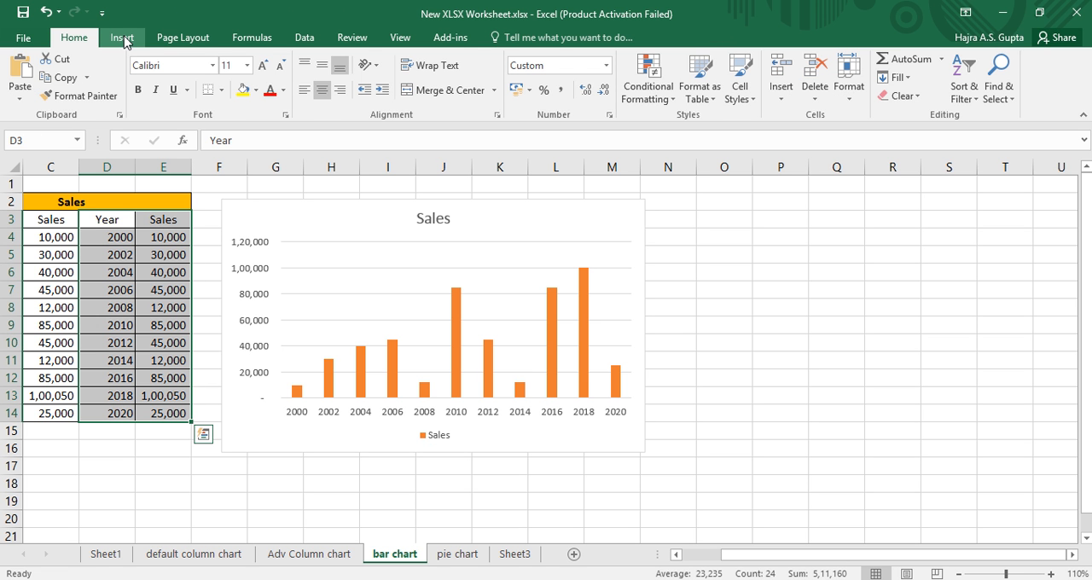
pyautogui.click(124, 39)
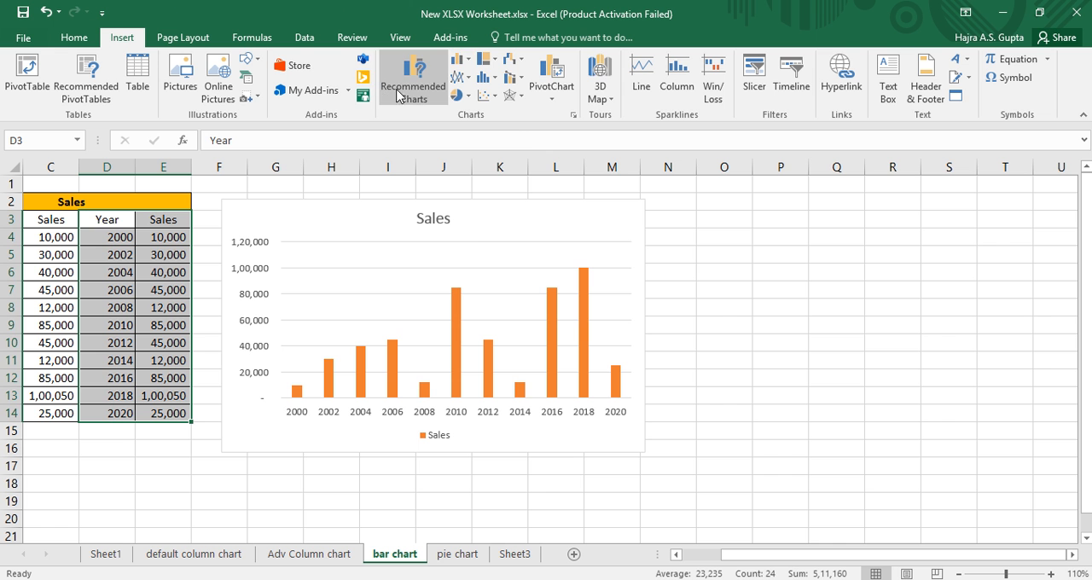
pyautogui.click(466, 66)
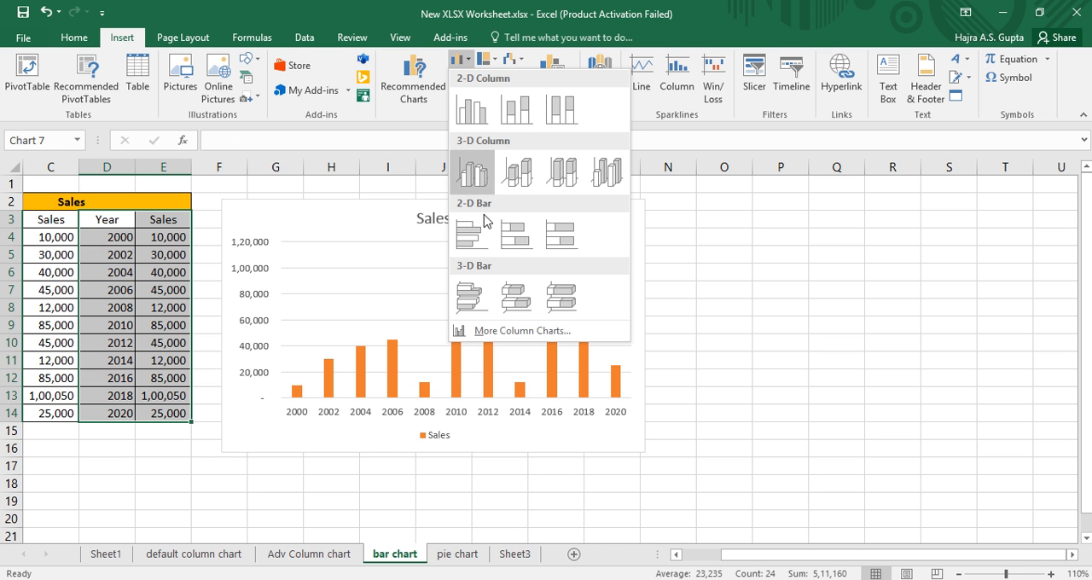
pyautogui.click(472, 237)
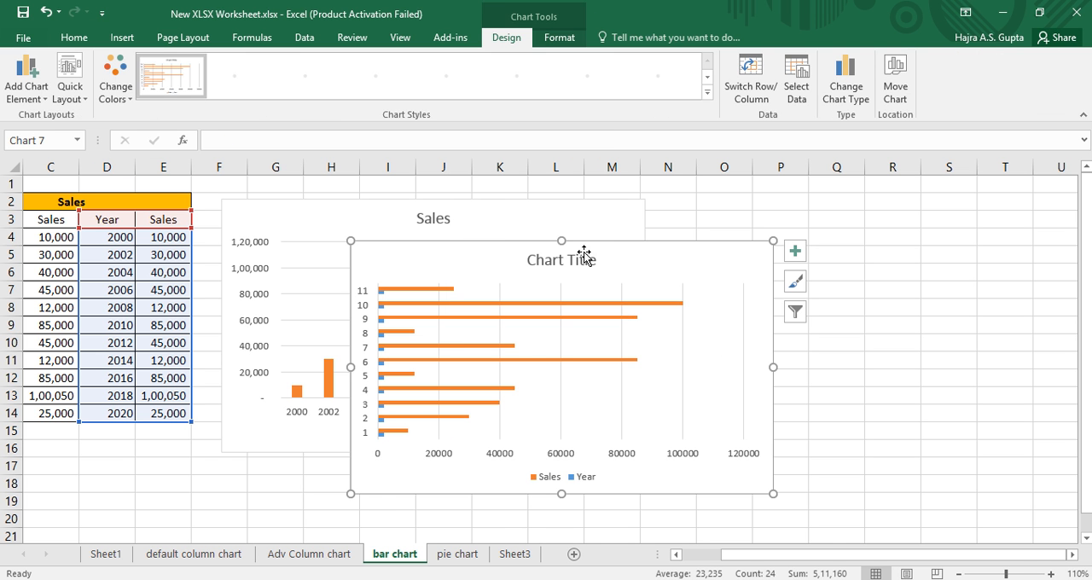
pyautogui.moveTo(731, 239); pyautogui.dragTo(916, 212)
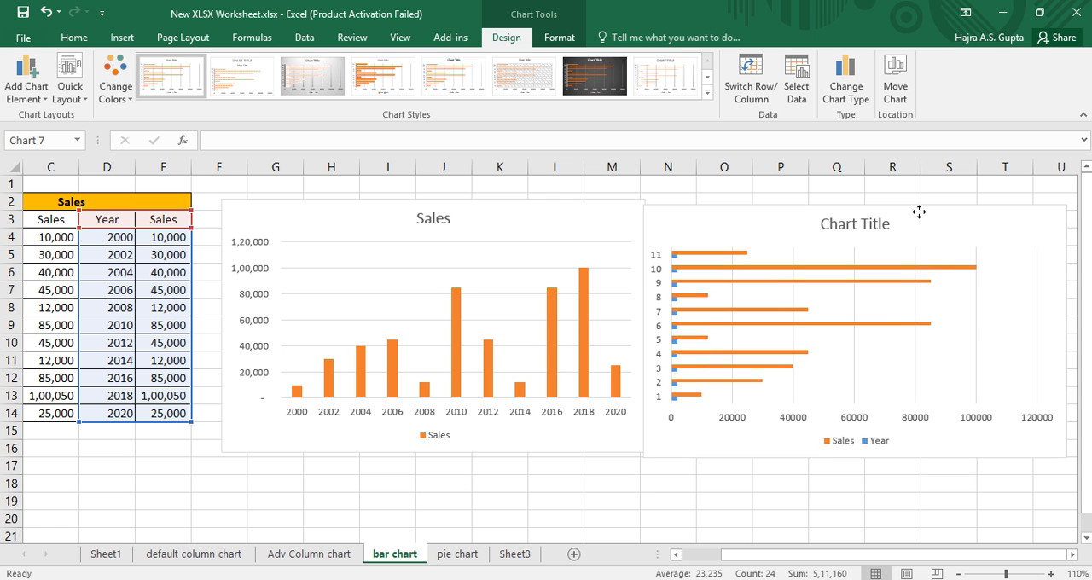
# Set the bar chart's category axis labels to the years in D4:D14.
pyautogui.click(801, 98)
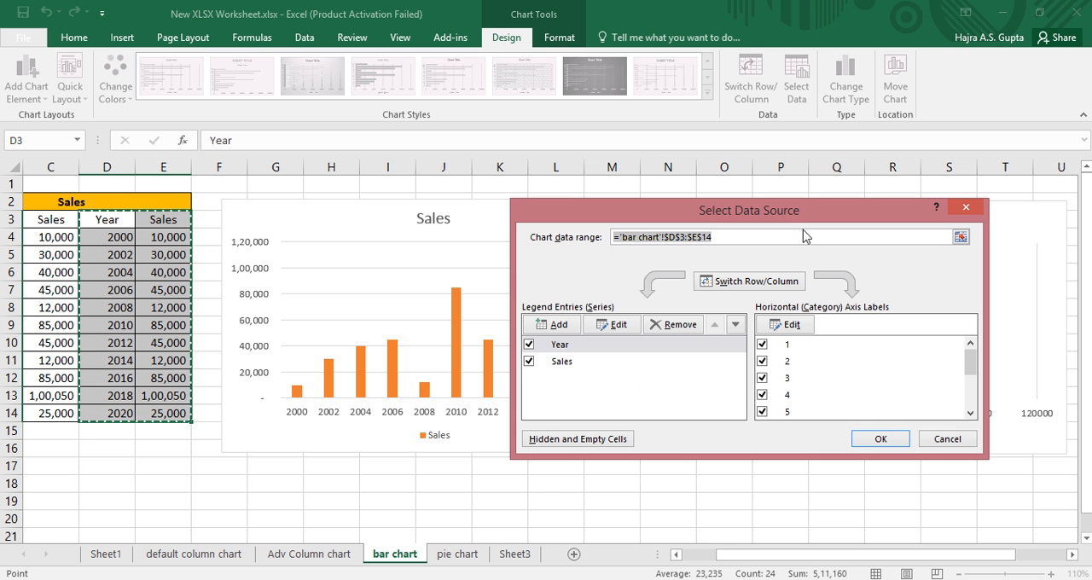
pyautogui.click(785, 325)
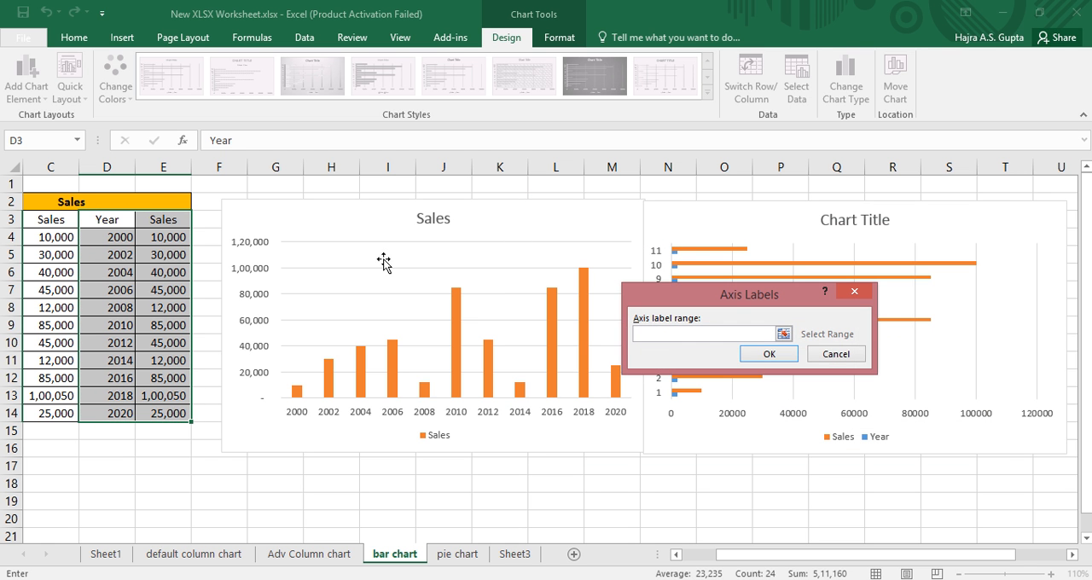
pyautogui.moveTo(114, 239); pyautogui.dragTo(111, 410)
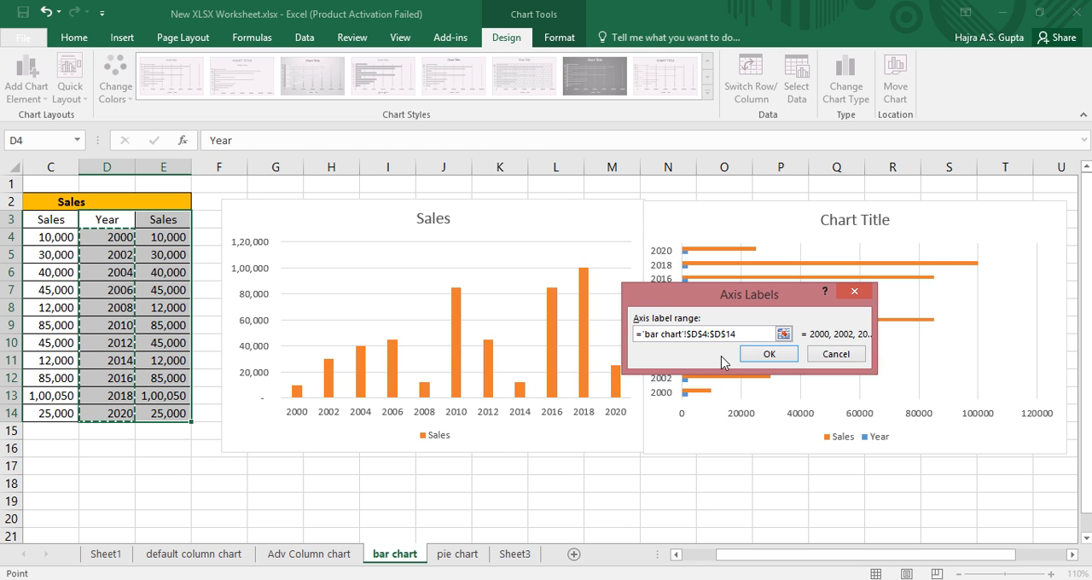
pyautogui.click(766, 356)
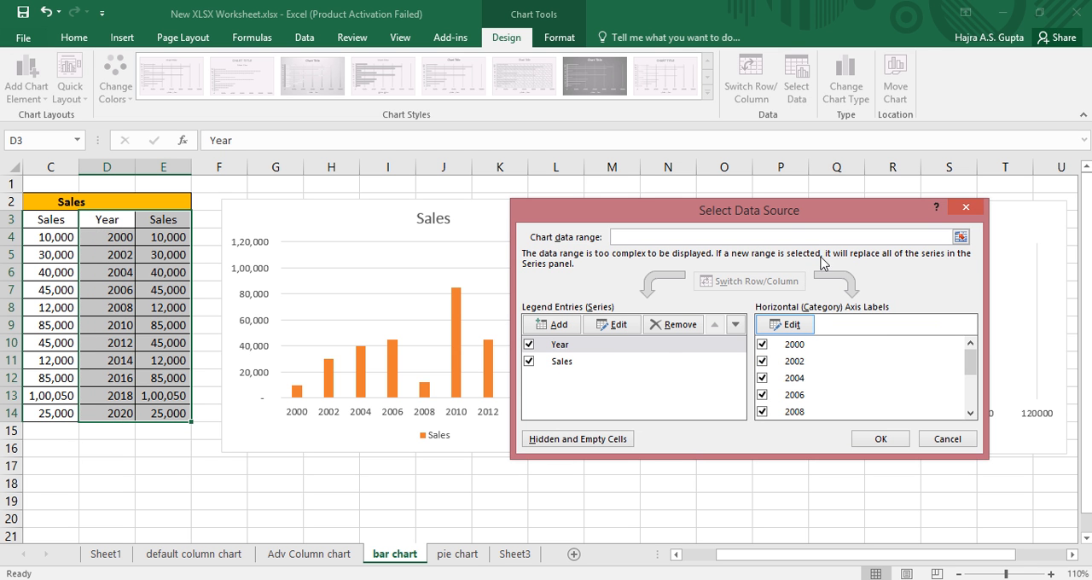
# Remove the Year series from the bar chart, keep the Sales series enabled, and align the chart with the column chart.
pyautogui.click(529, 362)
pyautogui.click(529, 346)
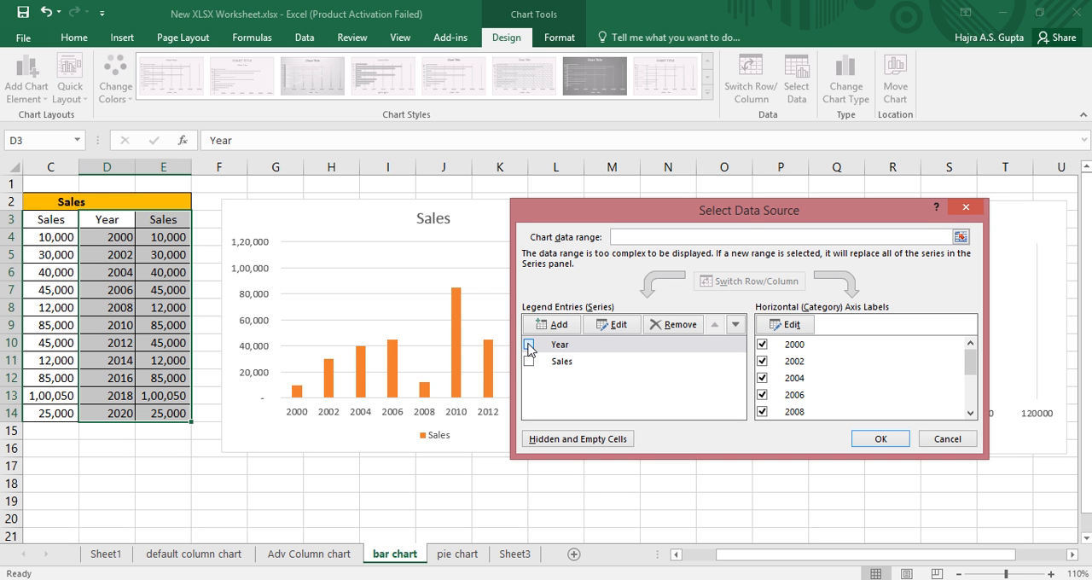
pyautogui.click(664, 331)
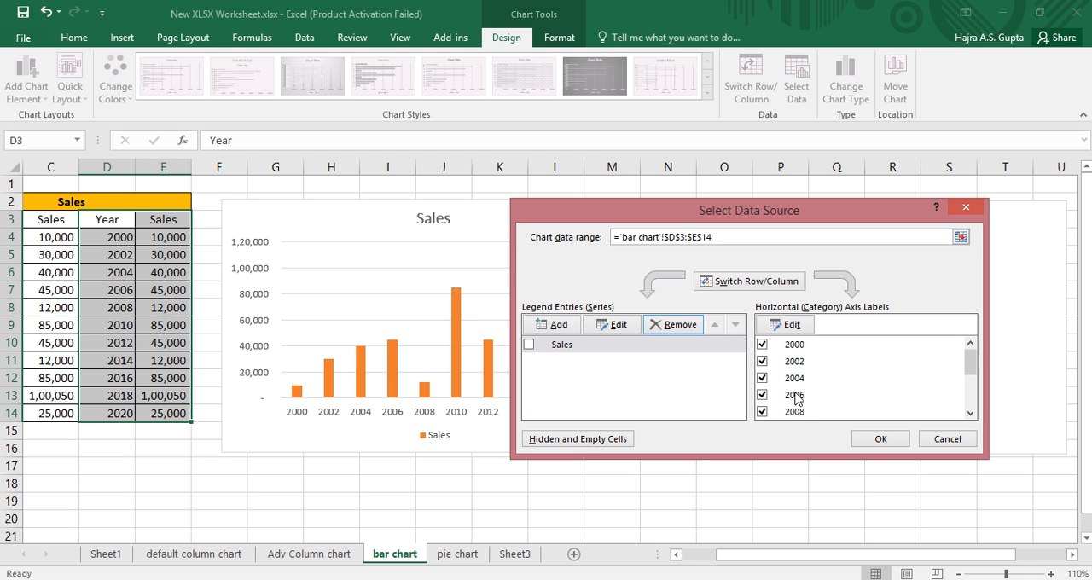
pyautogui.click(529, 345)
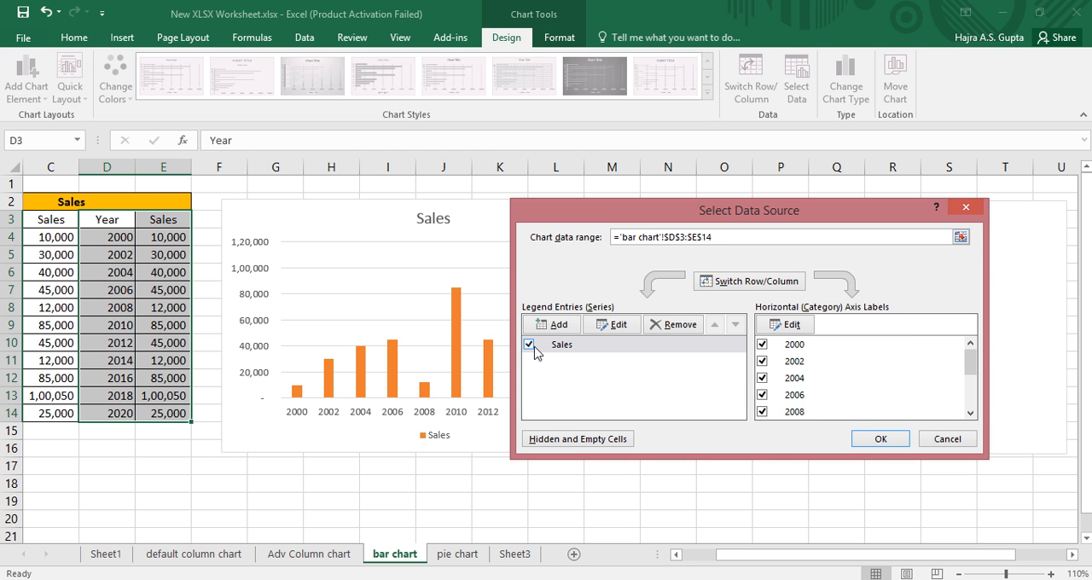
pyautogui.click(868, 441)
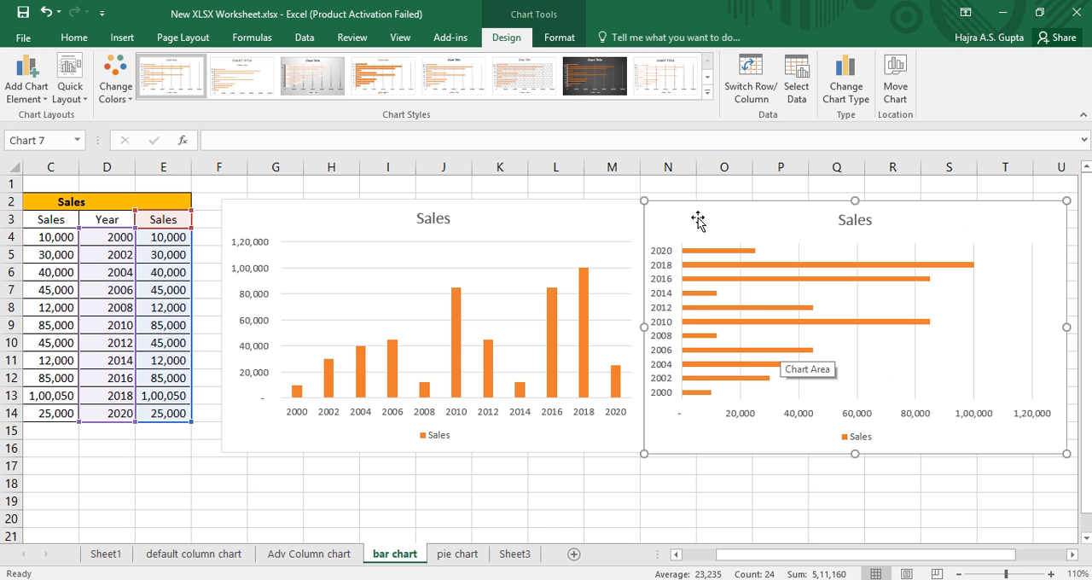
pyautogui.moveTo(700, 219)
pyautogui.mouseDown()
pyautogui.moveTo(713, 212)
pyautogui.moveTo(696, 215)
pyautogui.mouseUp()
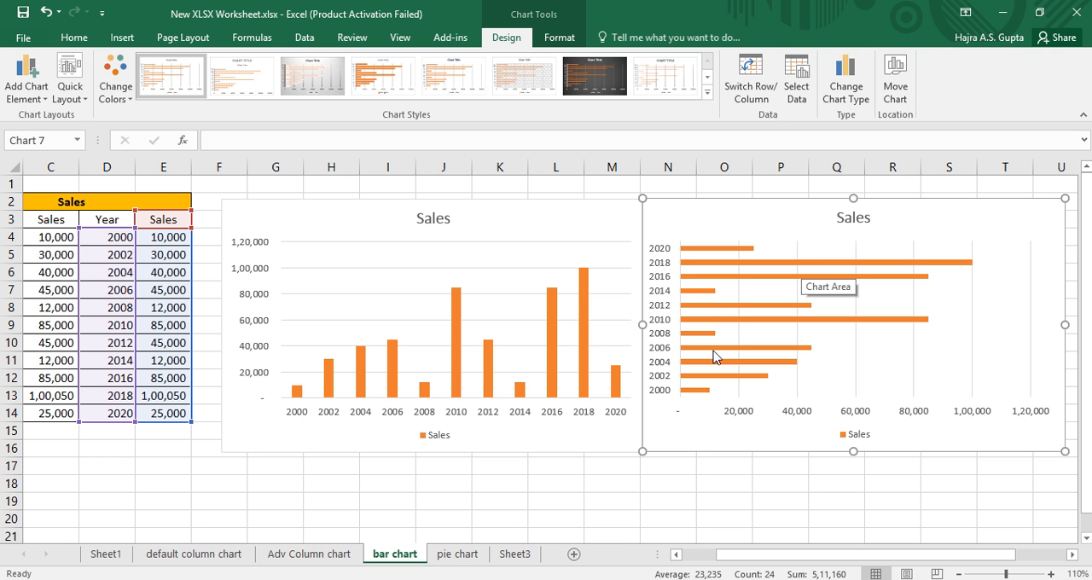
# Examine the bar chart's yearly sales bars and category axis against the column chart and the product table.
pyautogui.moveTo(713, 351)
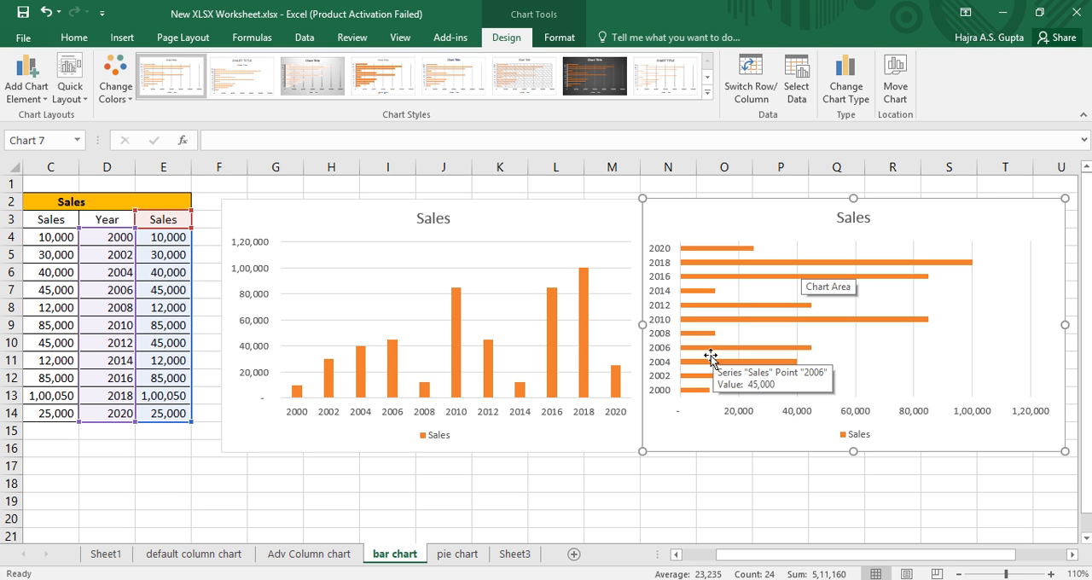
pyautogui.moveTo(687, 398)
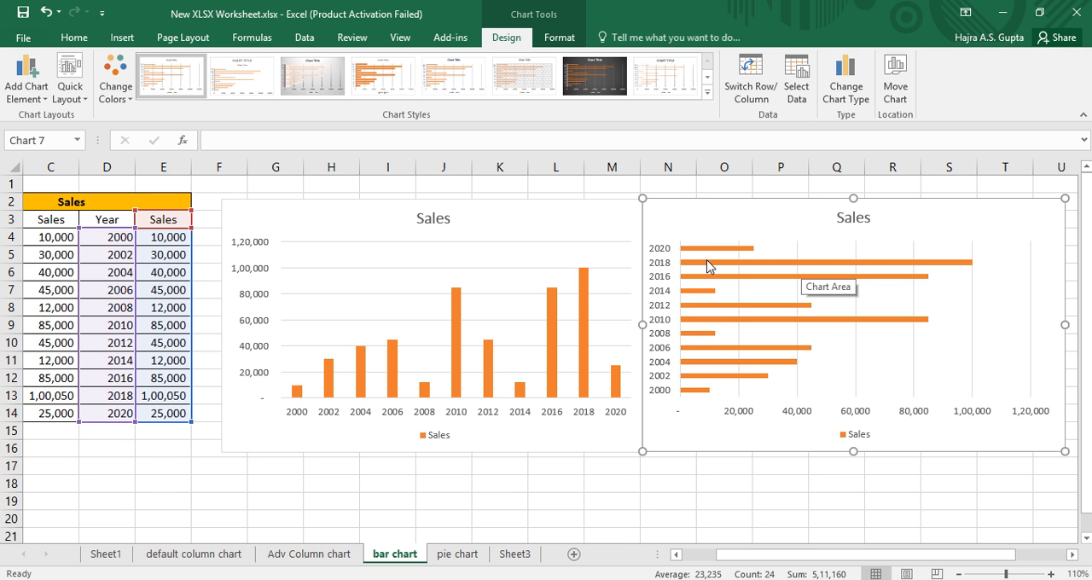
pyautogui.moveTo(754, 252)
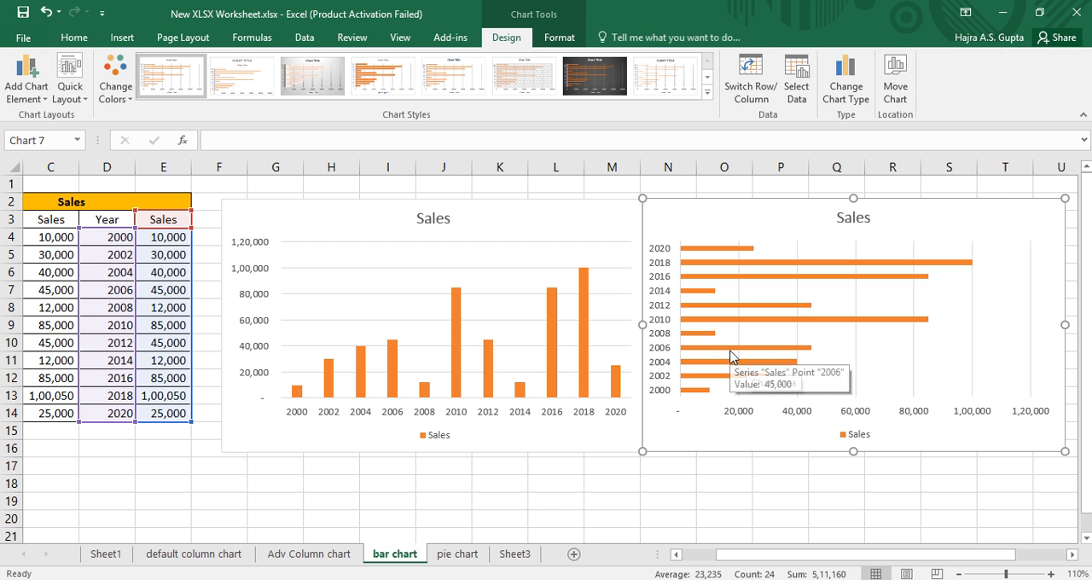
pyautogui.moveTo(760, 363)
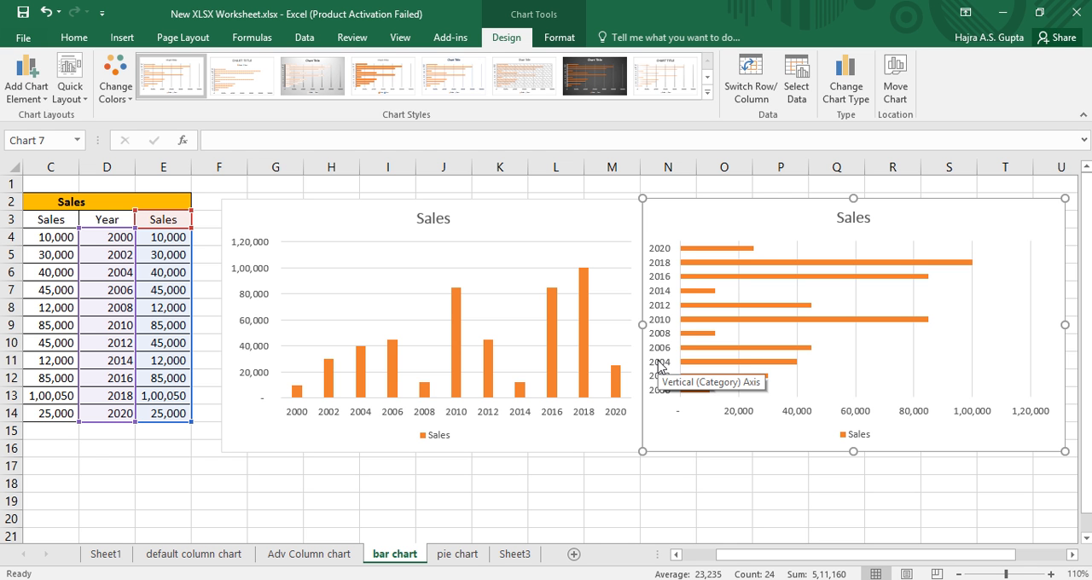
pyautogui.moveTo(732, 555); pyautogui.dragTo(715, 556)
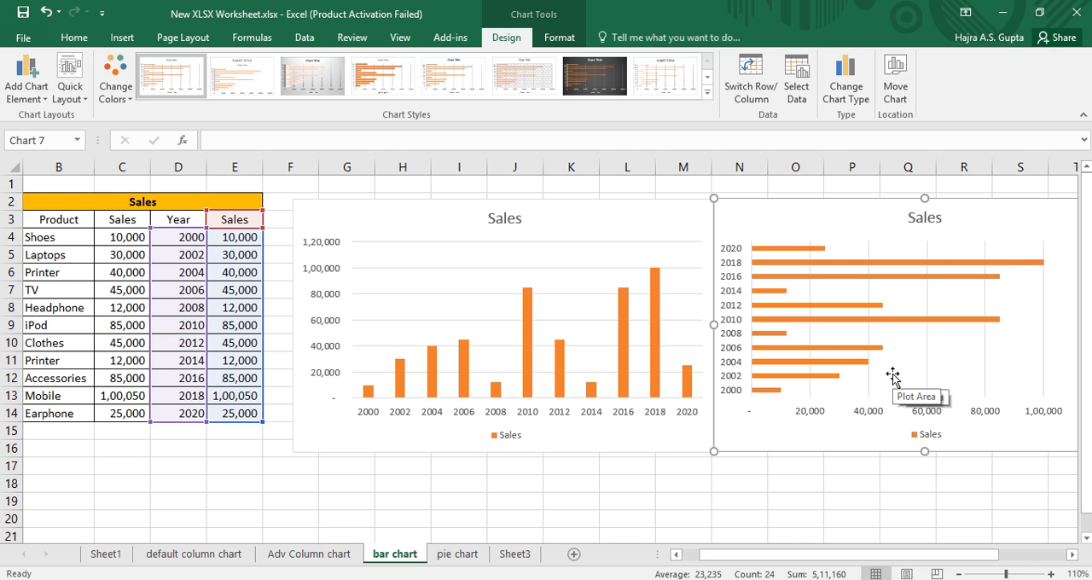
pyautogui.moveTo(787, 557)
pyautogui.mouseDown()
pyautogui.moveTo(823, 559)
pyautogui.moveTo(785, 559)
pyautogui.mouseUp()
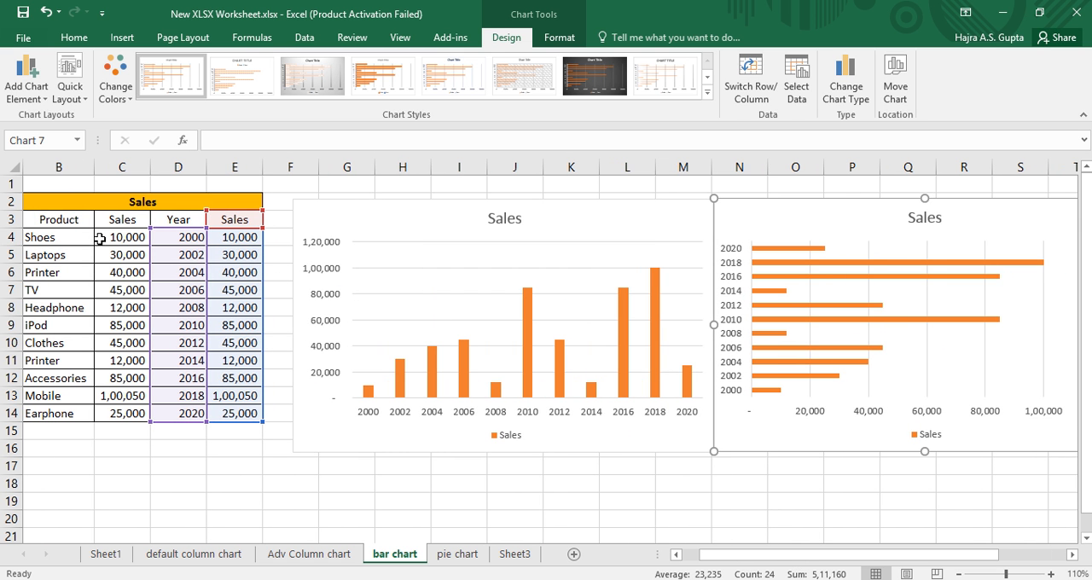